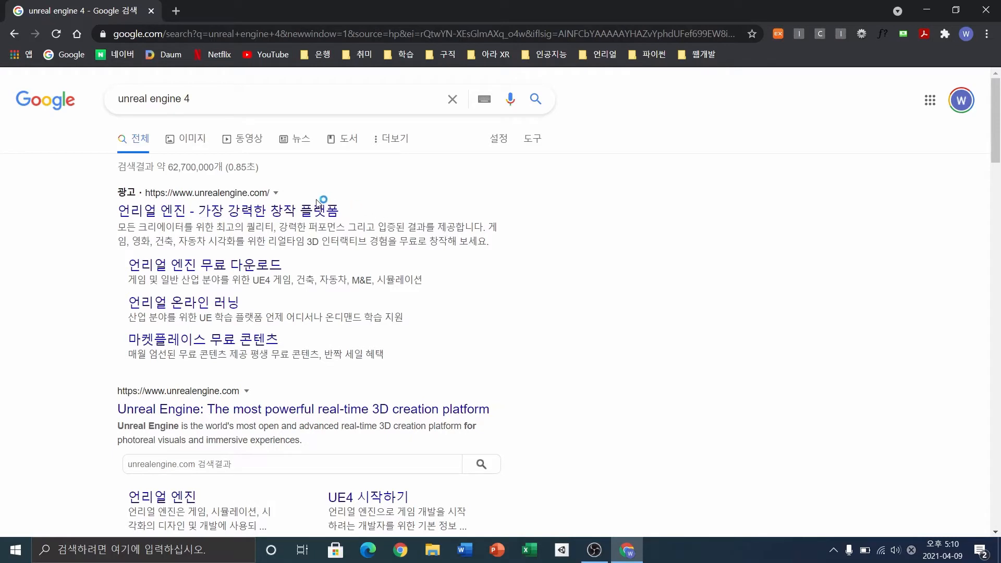
- Sign in to the Unreal Engine website with the Google account option and open its download page
{"action": "left_click", "coordinate": [314, 221]}
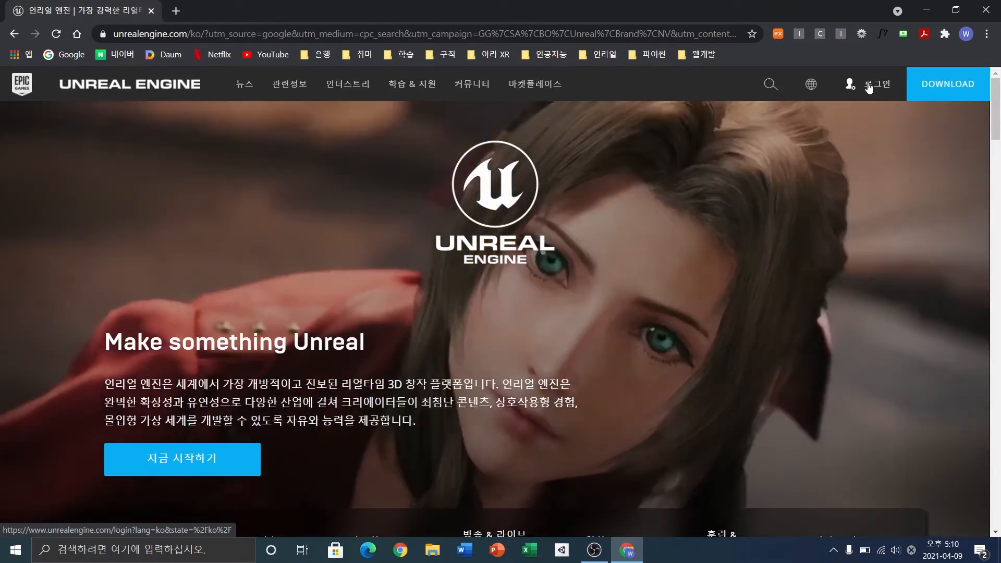
{"action": "left_click", "coordinate": [869, 88]}
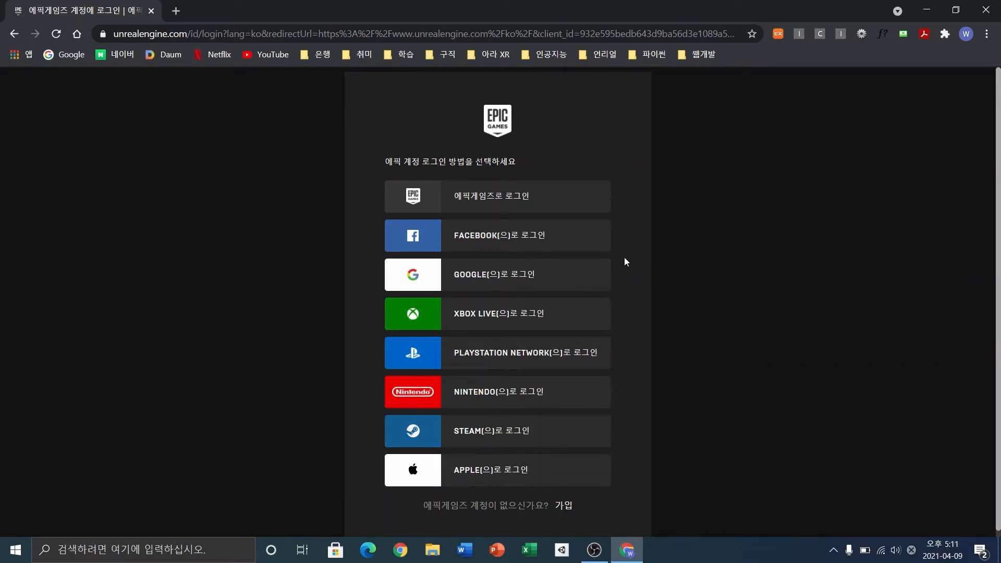
{"action": "left_click", "coordinate": [544, 274]}
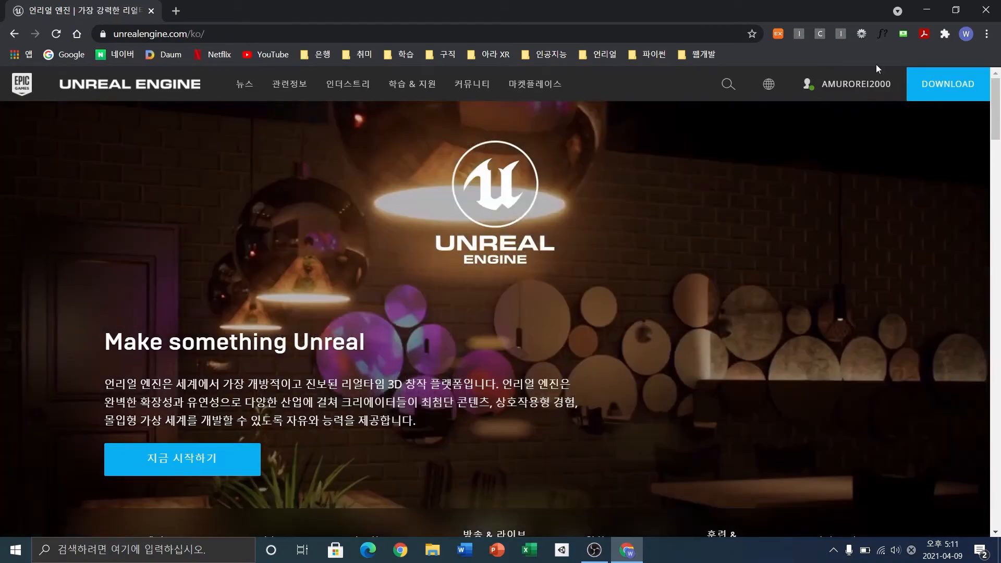
{"action": "mouse_move", "coordinate": [883, 73]}
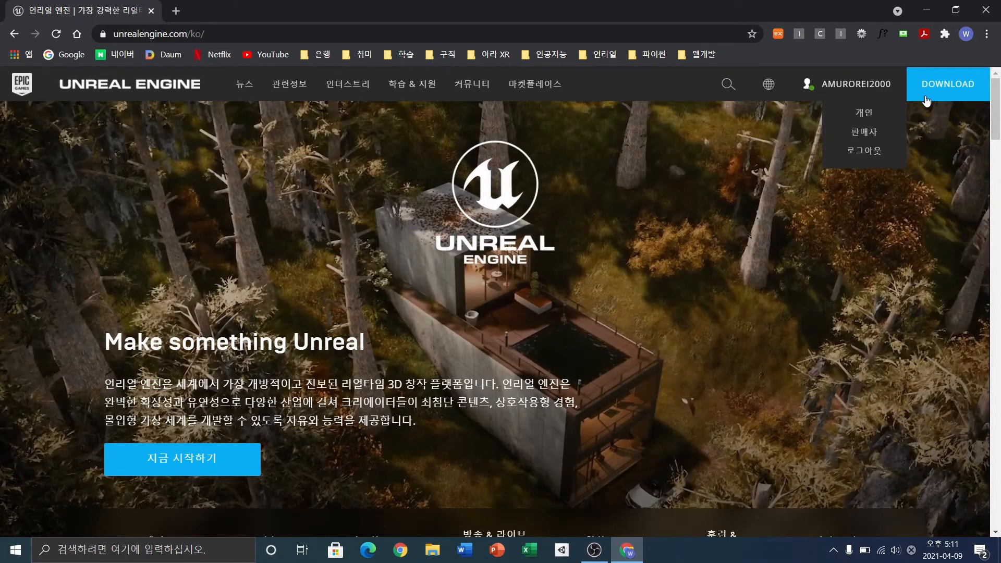
{"action": "left_click", "coordinate": [926, 100]}
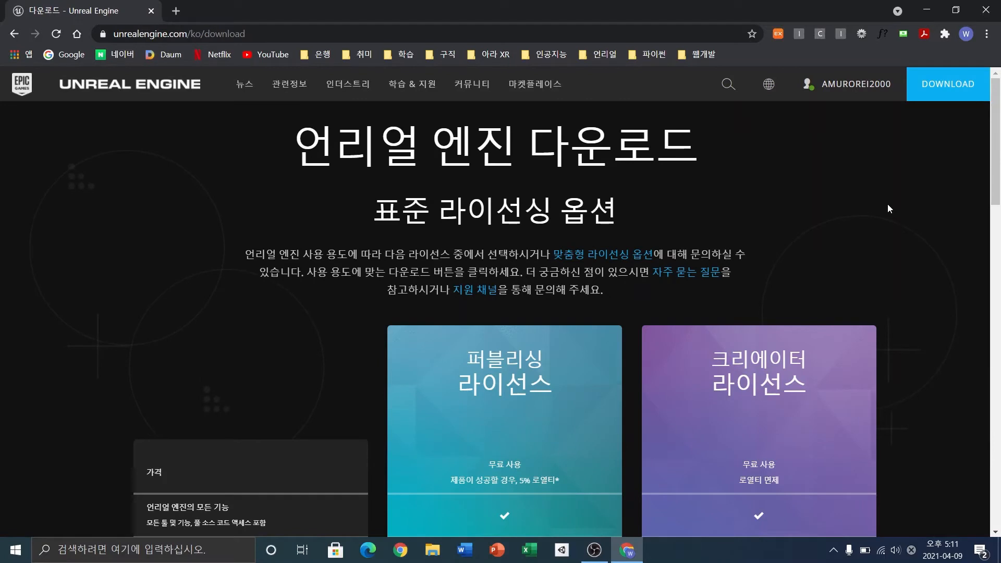
- Compare the feature lists and descriptions of the publishing and creator licenses
{"action": "scroll", "coordinate": [924, 192], "scroll_direction": "down", "scroll_amount": 2}
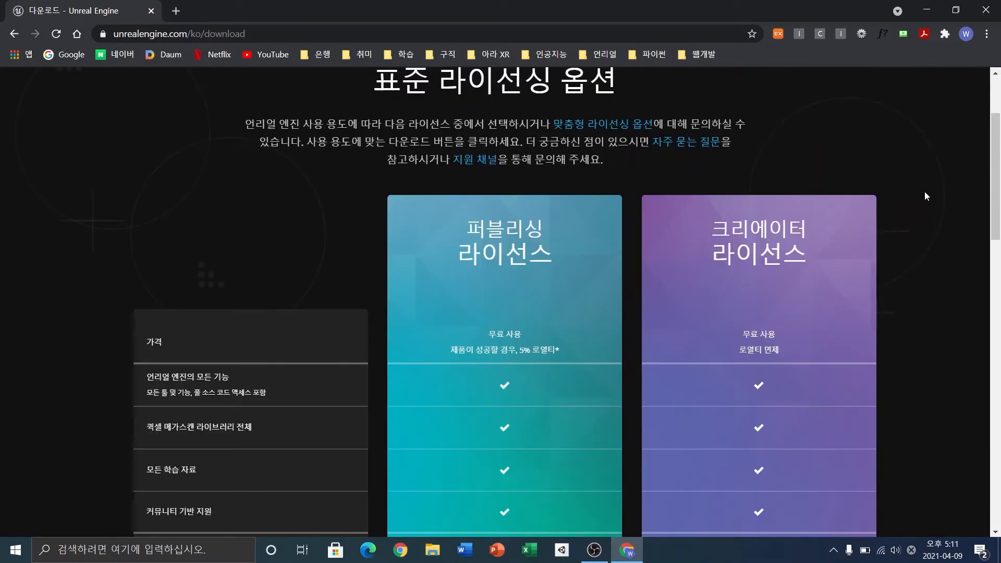
{"action": "scroll", "coordinate": [925, 192], "scroll_direction": "down", "scroll_amount": 2}
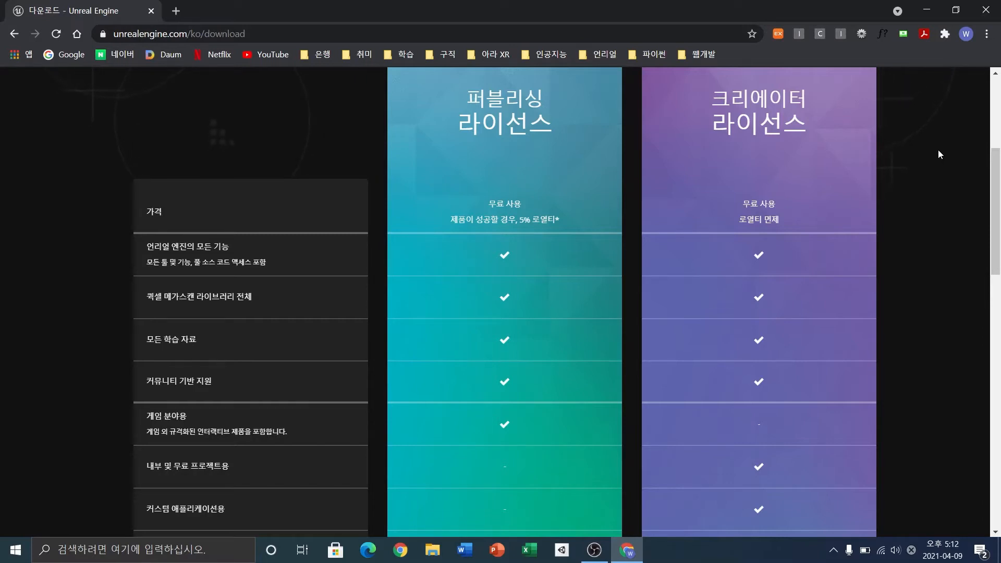
{"action": "scroll", "coordinate": [938, 152], "scroll_direction": "down", "scroll_amount": 4}
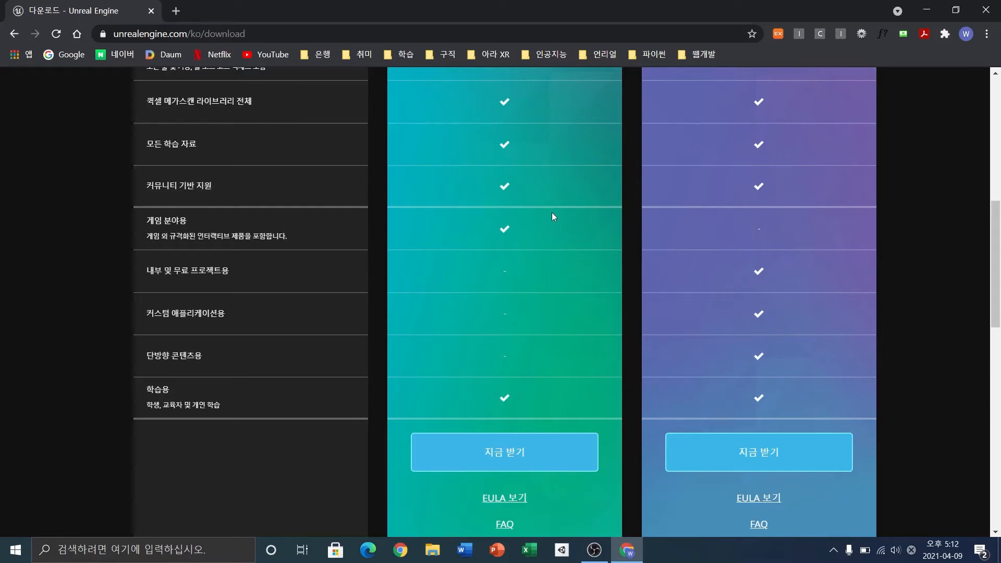
{"action": "scroll", "coordinate": [896, 229], "scroll_direction": "up", "scroll_amount": 6}
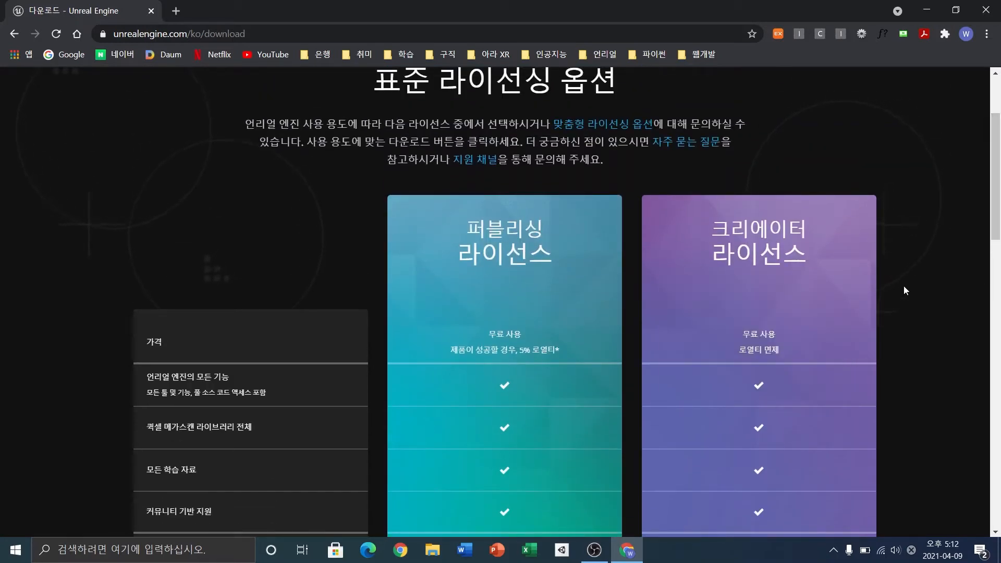
{"action": "mouse_move", "coordinate": [848, 265]}
{"action": "mouse_move", "coordinate": [596, 238]}
{"action": "mouse_move", "coordinate": [799, 271]}
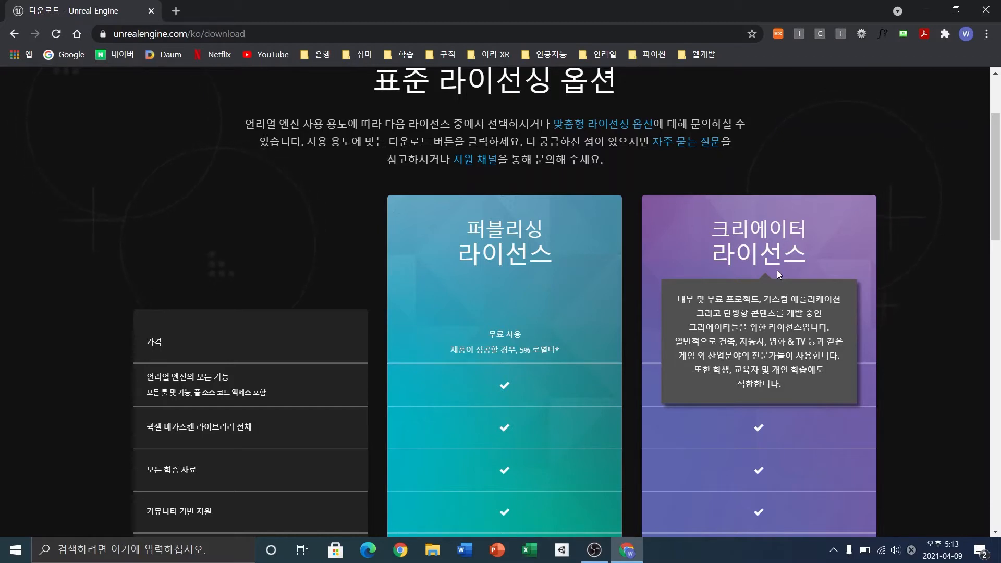
{"action": "mouse_move", "coordinate": [542, 281]}
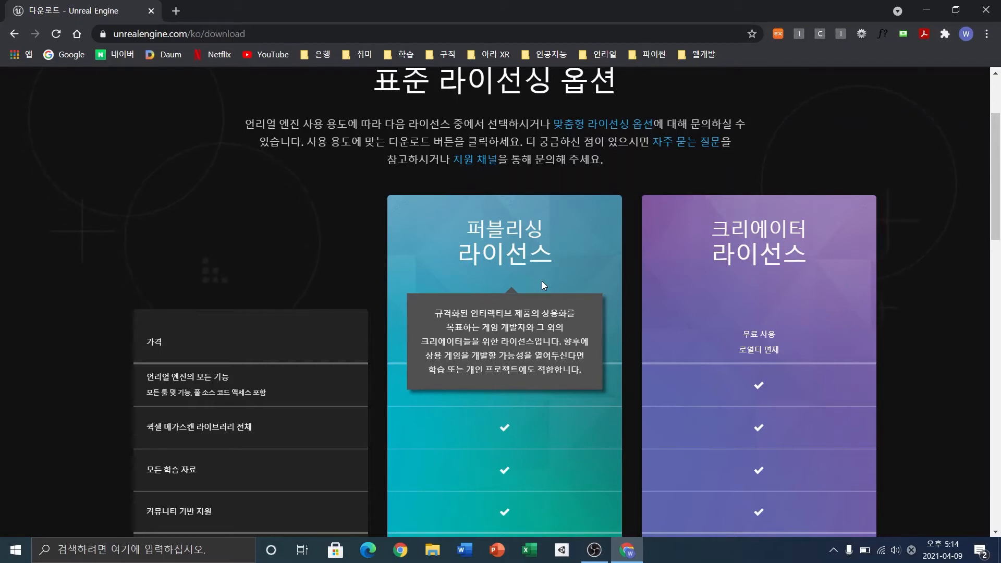
- Download the Epic Games Launcher installer under the creator license and install the launcher
{"action": "scroll", "coordinate": [960, 214], "scroll_direction": "down", "scroll_amount": 1}
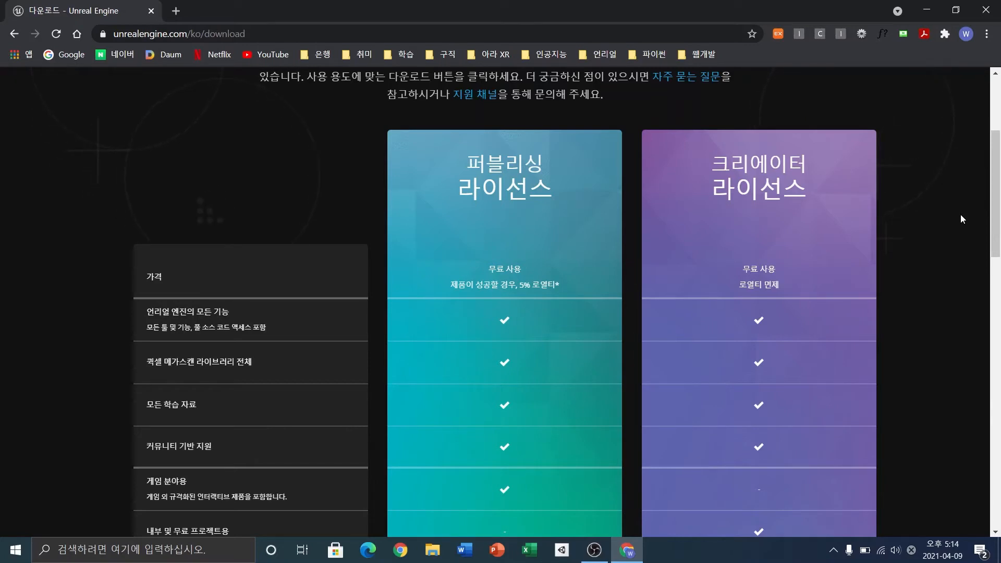
{"action": "scroll", "coordinate": [961, 219], "scroll_direction": "down", "scroll_amount": 5}
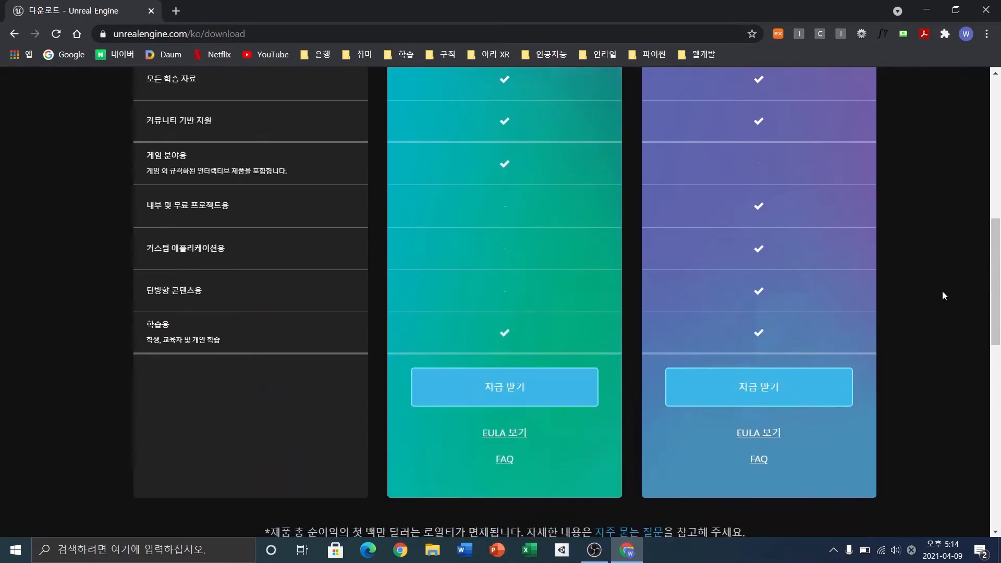
{"action": "left_click", "coordinate": [757, 385]}
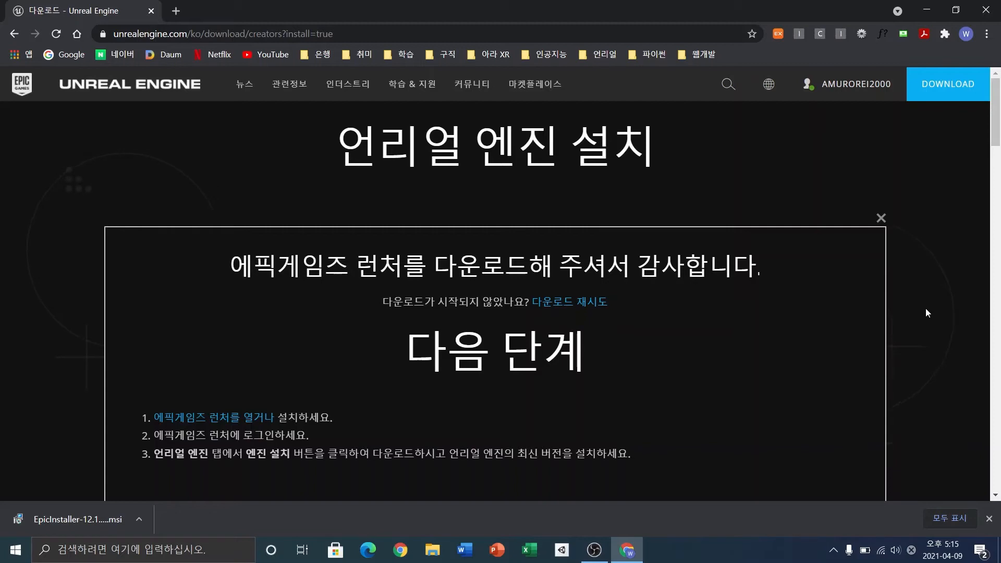
{"action": "left_click", "coordinate": [38, 521]}
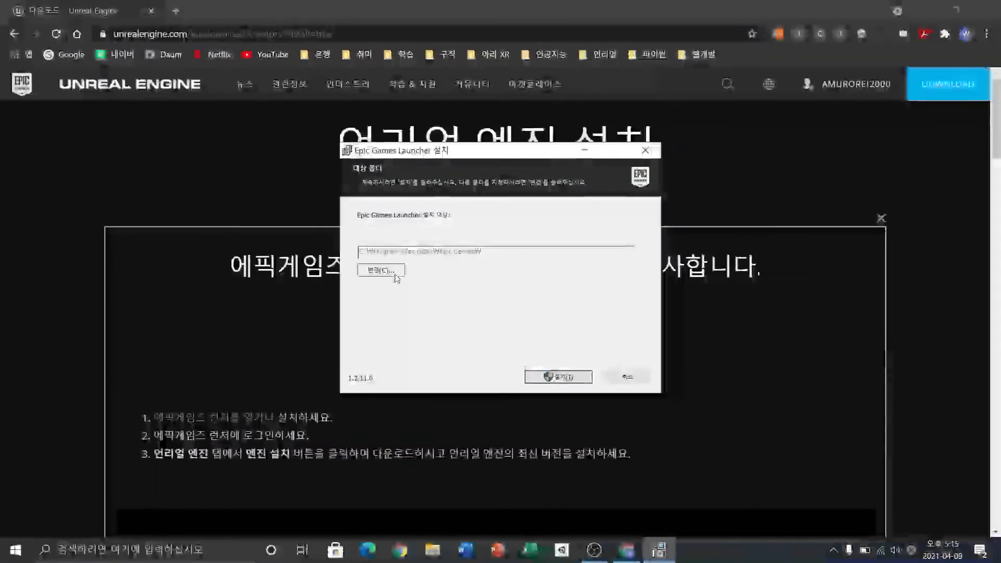
{"action": "left_click", "coordinate": [573, 377]}
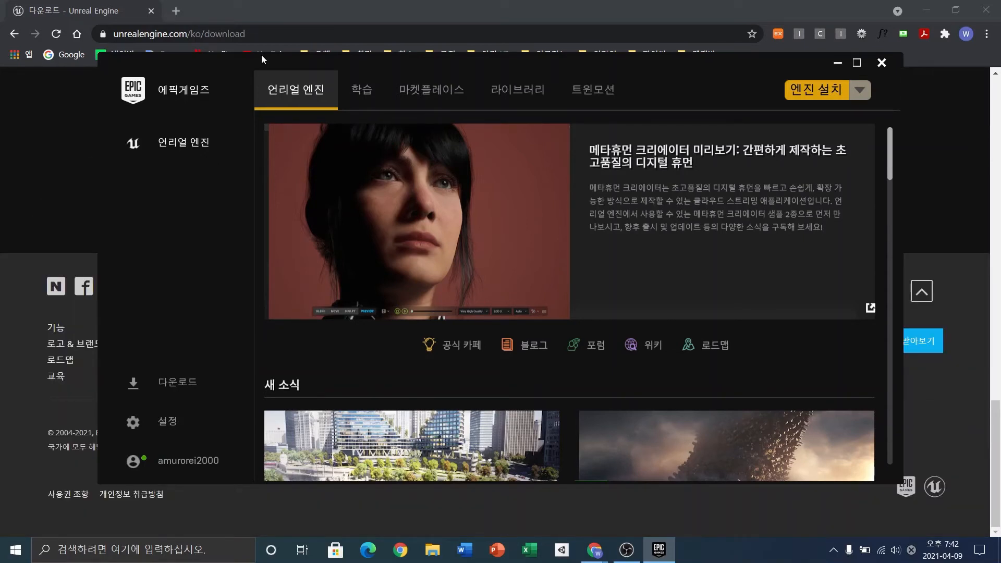
- In the Epic Games Launcher, set the language to English (United States) and restart the launcher to apply it
{"action": "left_click", "coordinate": [166, 422]}
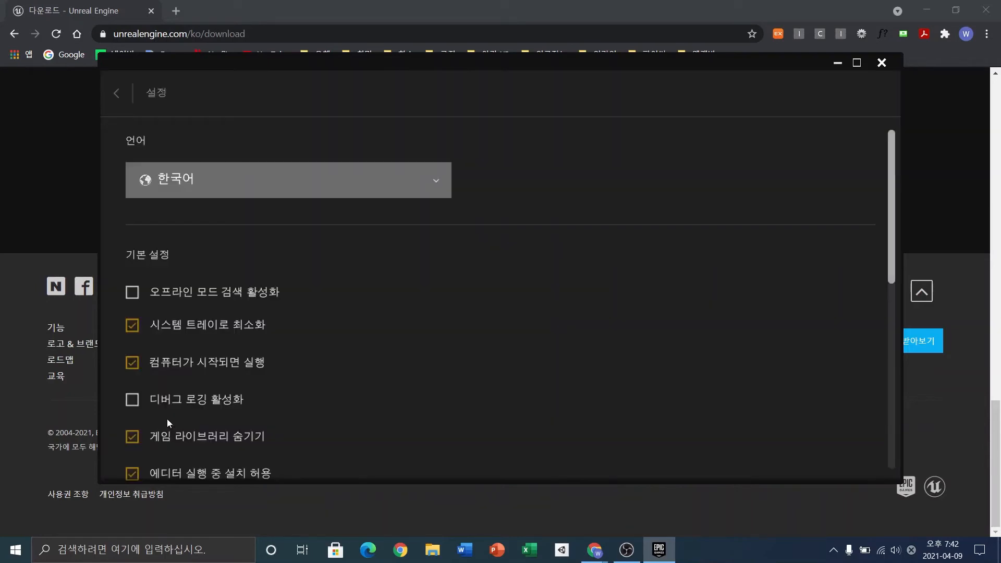
{"action": "left_click", "coordinate": [275, 194]}
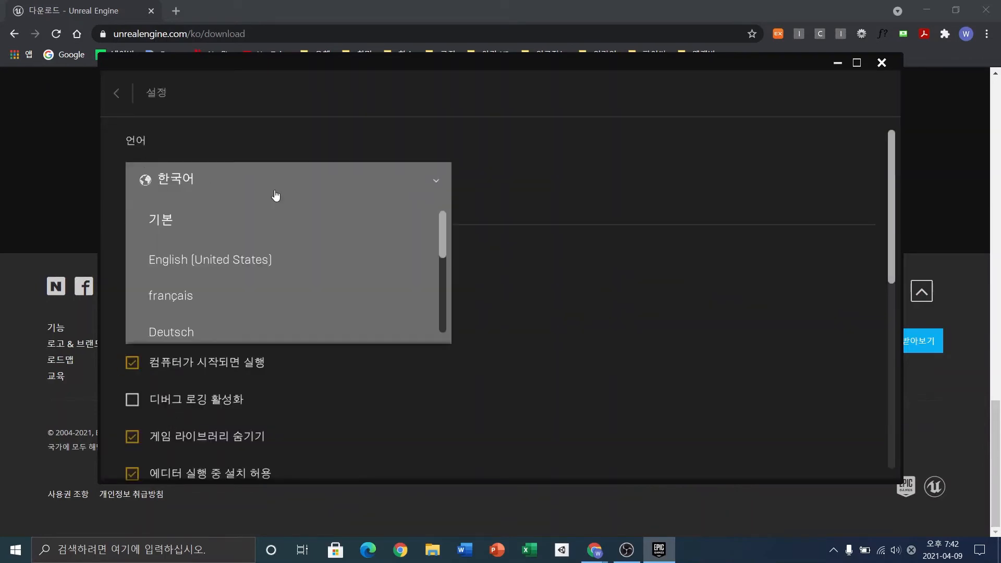
{"action": "left_click", "coordinate": [239, 268]}
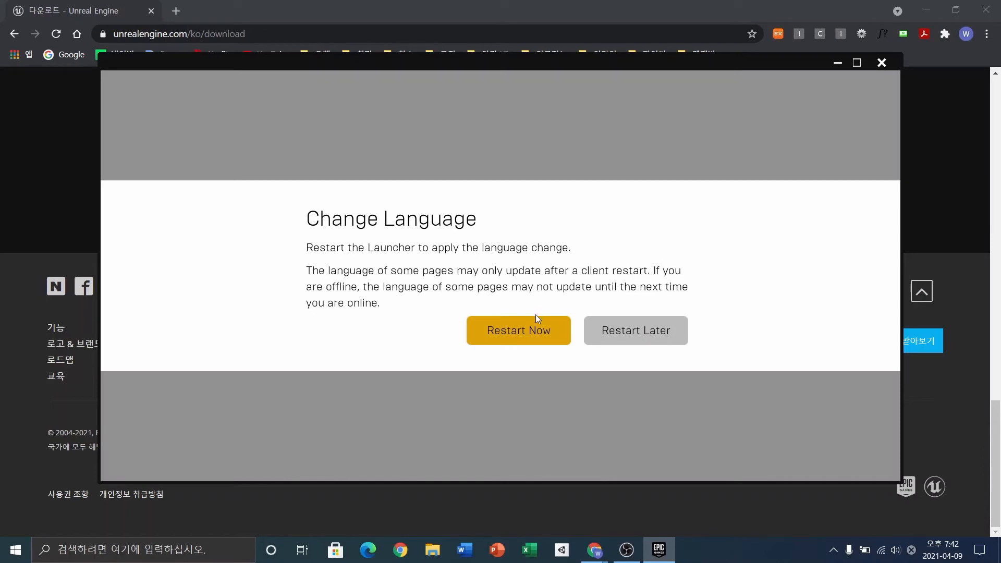
{"action": "left_click", "coordinate": [536, 332]}
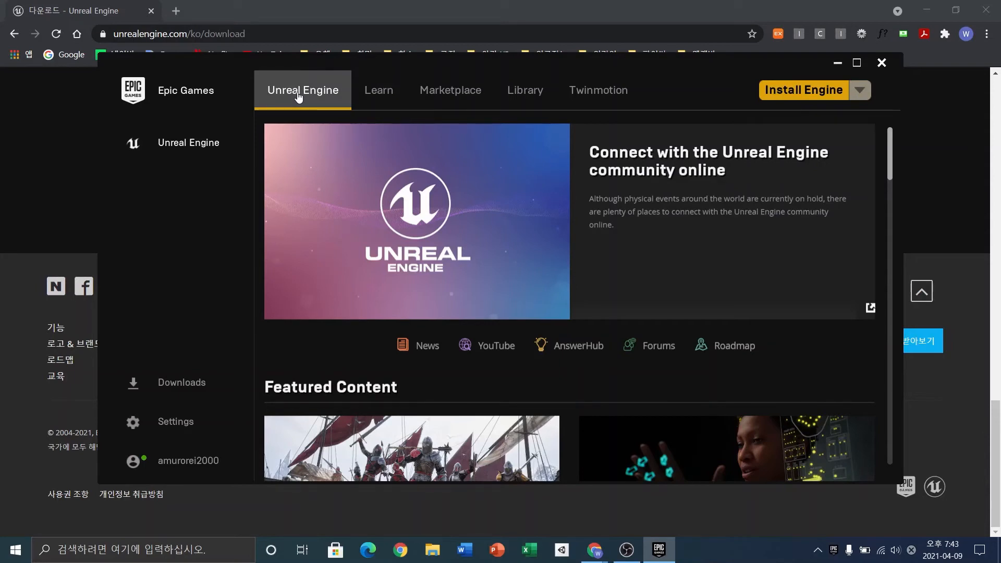
- Look through the launcher's Unreal Engine, Learn, Marketplace, Library and Twinmotion pages
{"action": "scroll", "coordinate": [681, 288], "scroll_direction": "down", "scroll_amount": 5}
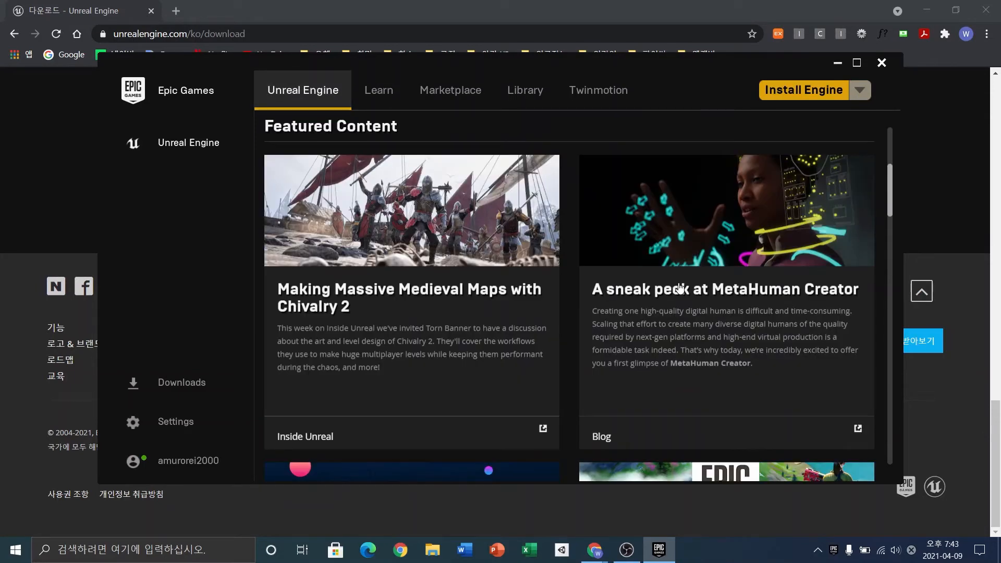
{"action": "scroll", "coordinate": [680, 288], "scroll_direction": "up", "scroll_amount": 5}
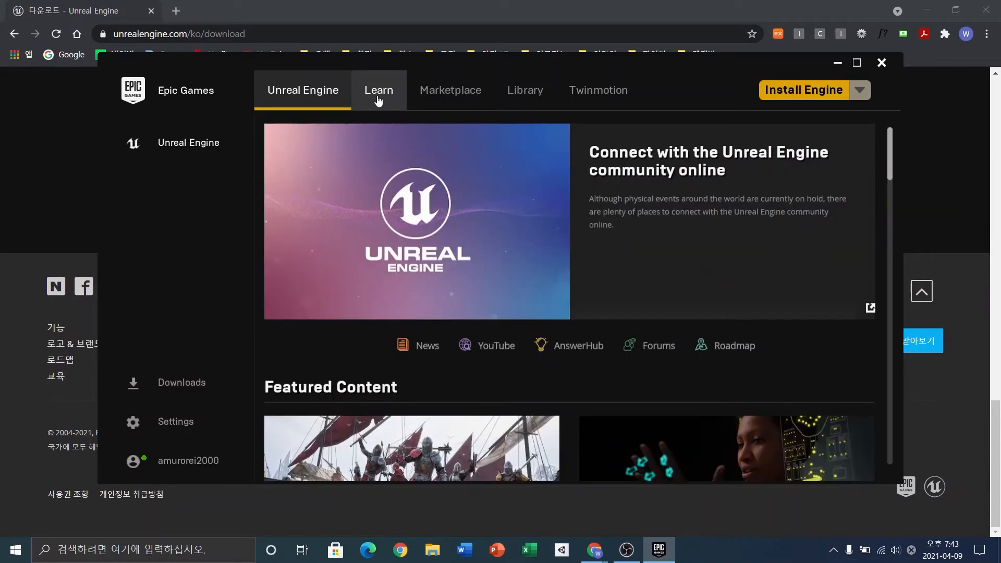
{"action": "left_click", "coordinate": [378, 101]}
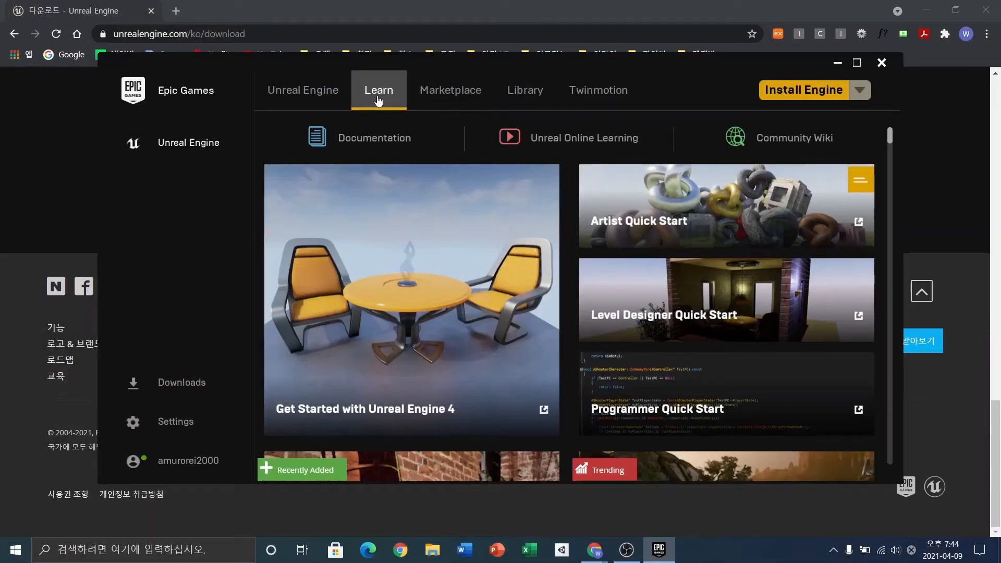
{"action": "left_click", "coordinate": [484, 99]}
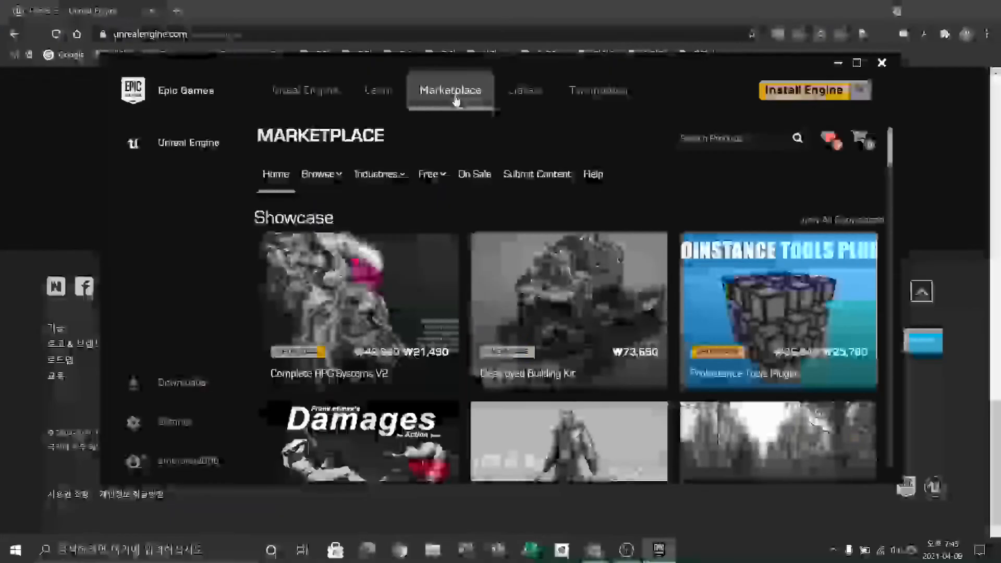
{"action": "left_click", "coordinate": [532, 99]}
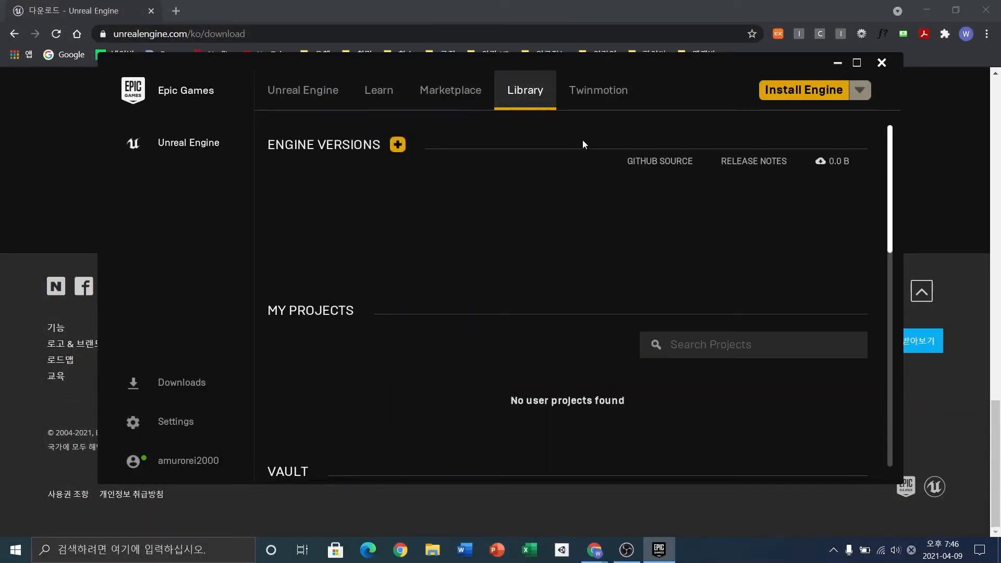
{"action": "left_click", "coordinate": [623, 98]}
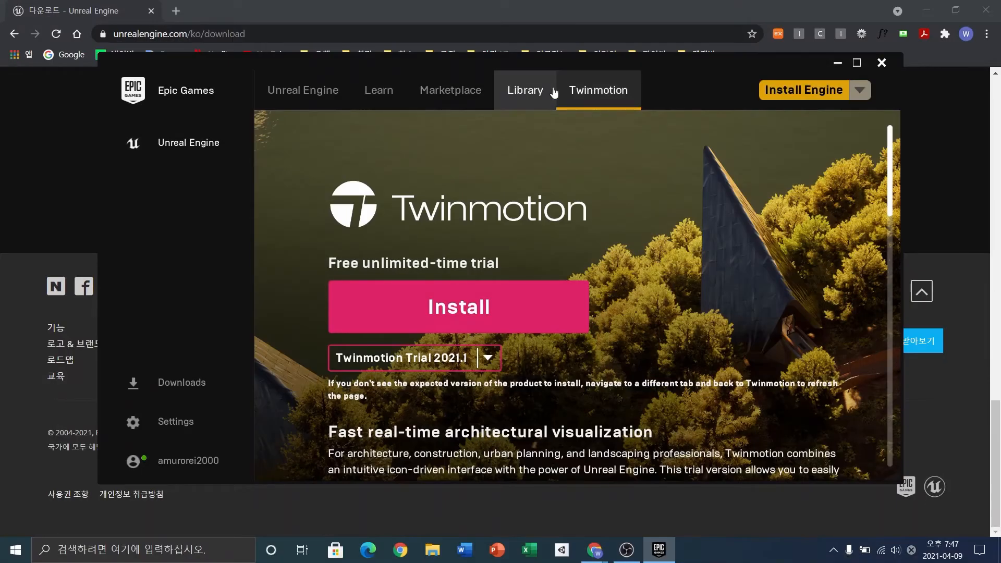
- Install Unreal Engine 4.26.1 from the Library into the C:\Program Files\Epic Games folder
{"action": "left_click", "coordinate": [539, 97]}
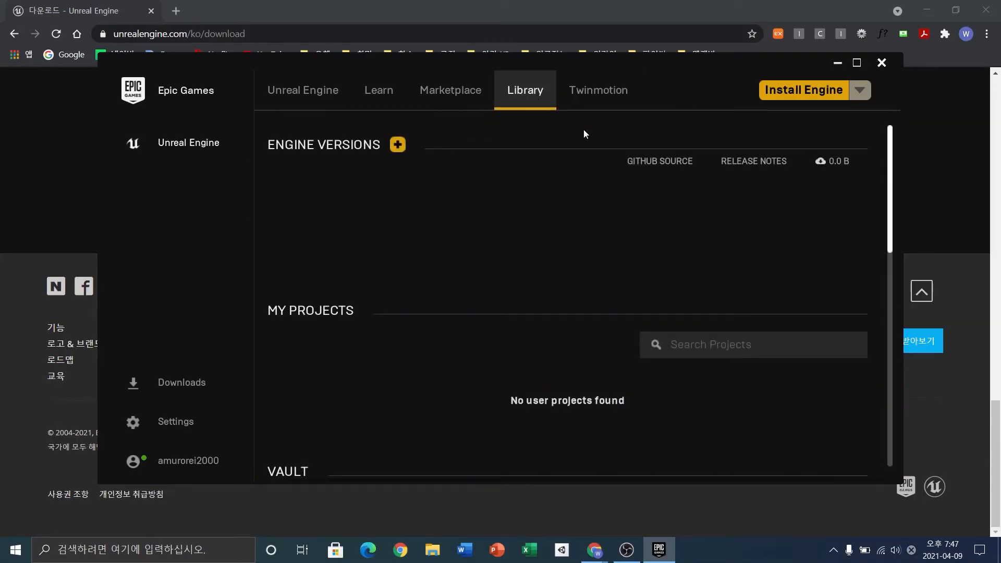
{"action": "left_click", "coordinate": [826, 92]}
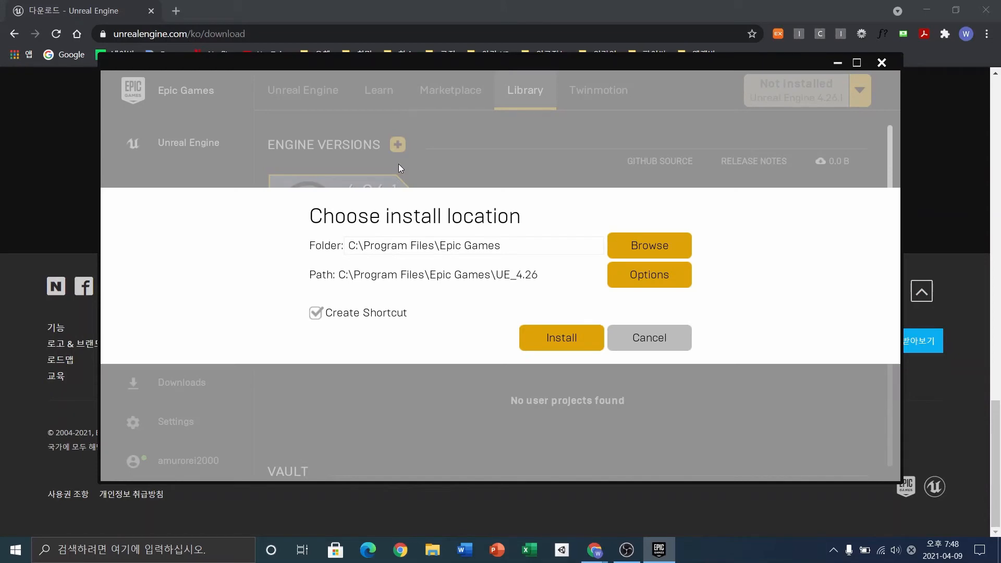
{"action": "left_click", "coordinate": [505, 247]}
{"action": "left_click", "coordinate": [565, 339]}
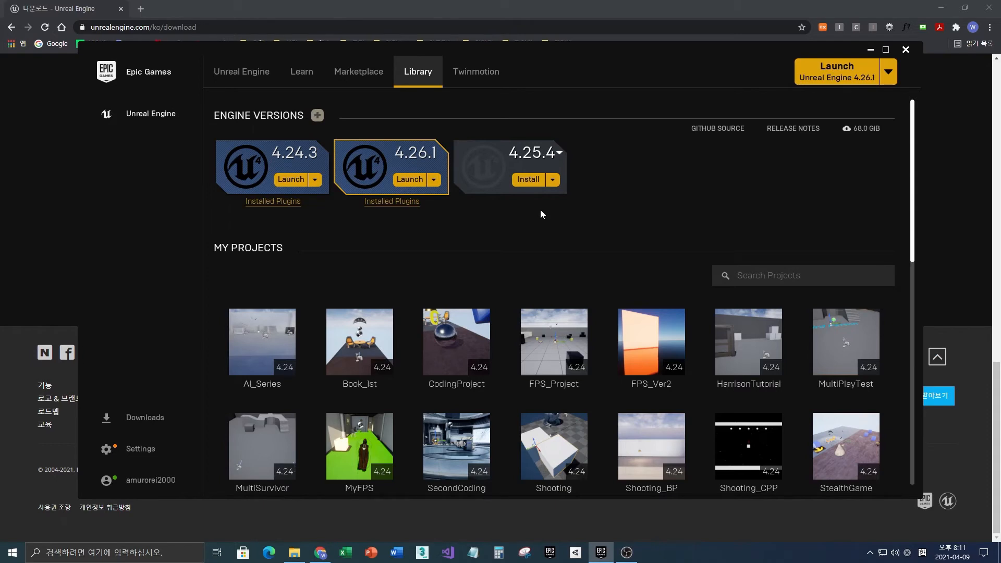
- Launch Unreal Engine 4.26.1 and choose the Games category for a new project
{"action": "left_click", "coordinate": [410, 181]}
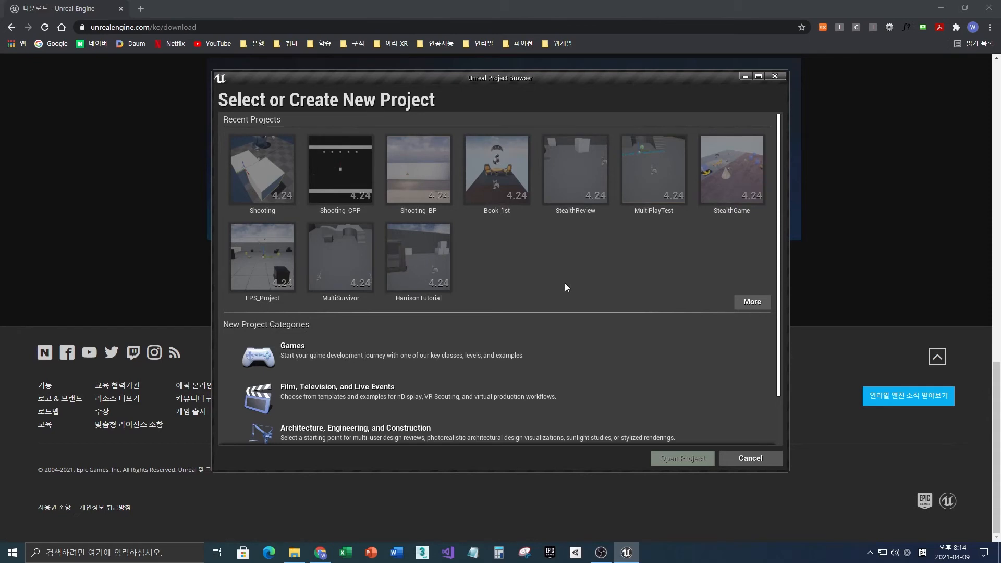
{"action": "scroll", "coordinate": [566, 287], "scroll_direction": "down", "scroll_amount": 3}
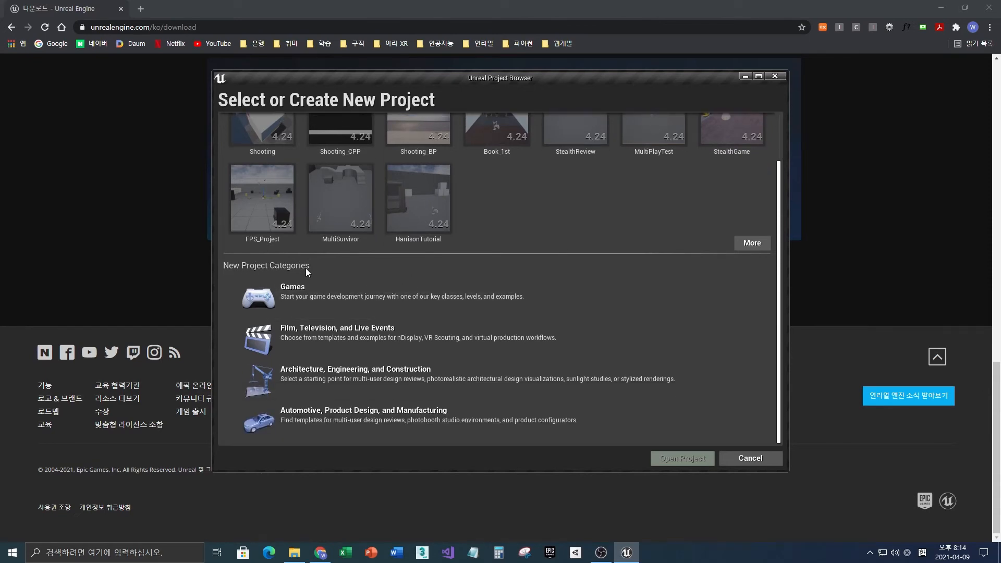
{"action": "left_click", "coordinate": [299, 293]}
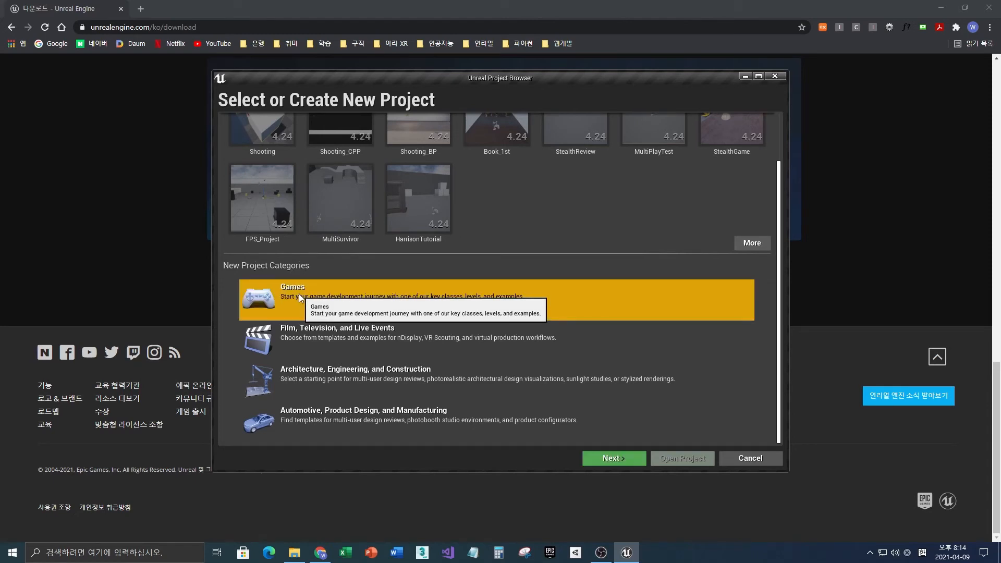
{"action": "left_click", "coordinate": [624, 459]}
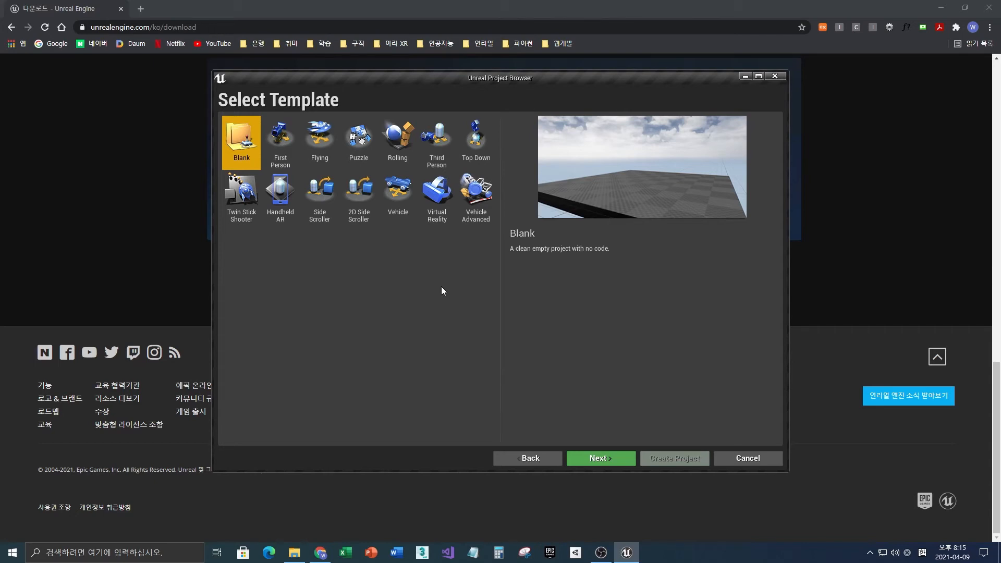
- Look through the game template descriptions, including First Person, Rolling, Top Down, Virtual Reality and 2D Side Scroller
{"action": "left_click", "coordinate": [279, 144]}
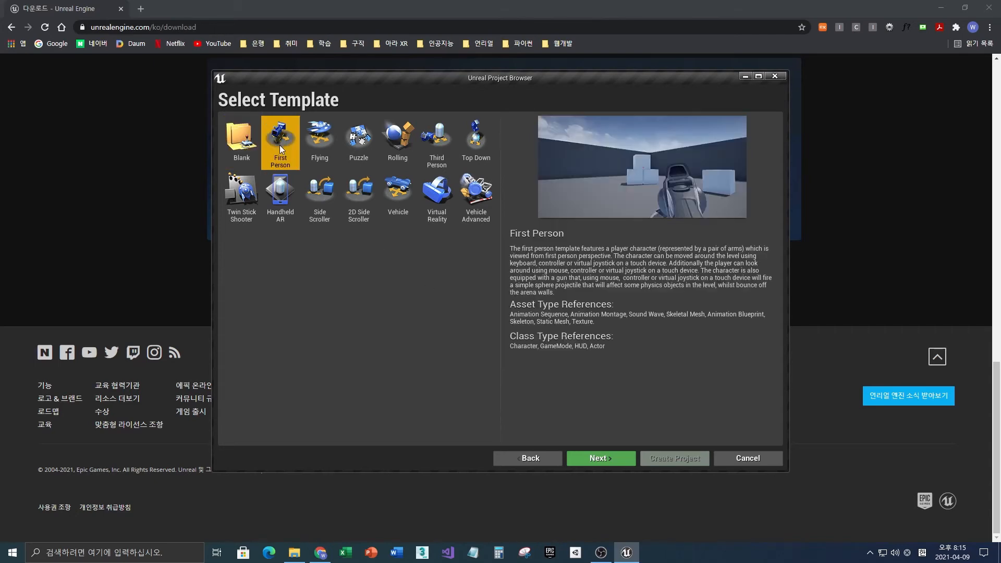
{"action": "left_click", "coordinate": [324, 141]}
{"action": "left_click", "coordinate": [360, 141]}
{"action": "left_click", "coordinate": [405, 143]}
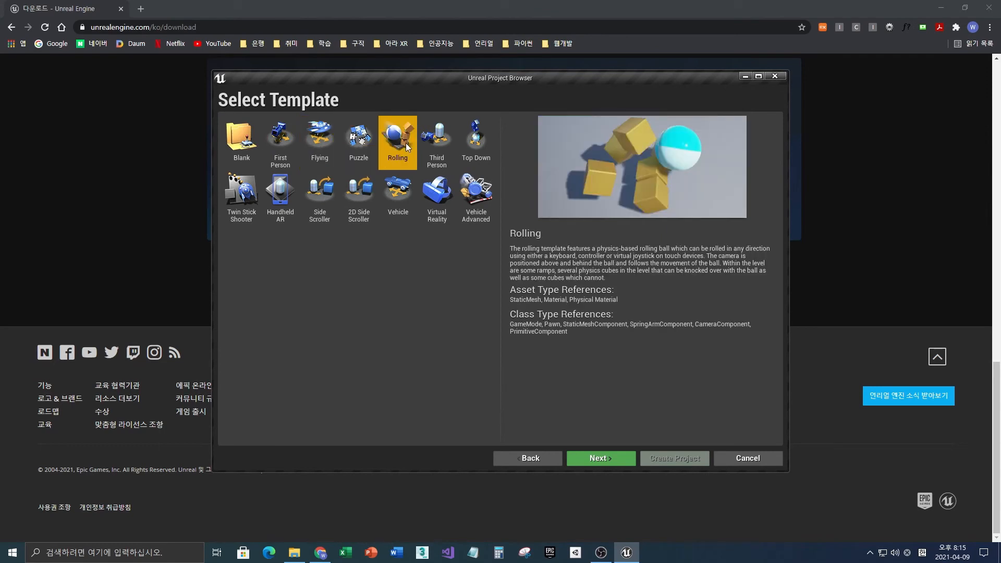
{"action": "left_click", "coordinate": [449, 148]}
{"action": "left_click", "coordinate": [480, 149]}
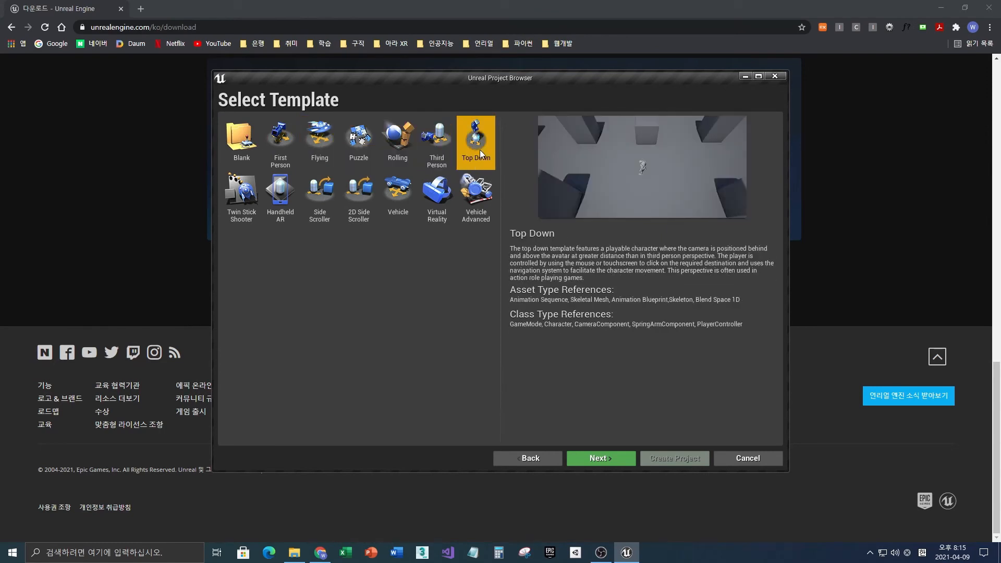
{"action": "left_click", "coordinate": [477, 195]}
{"action": "left_click", "coordinate": [437, 194]}
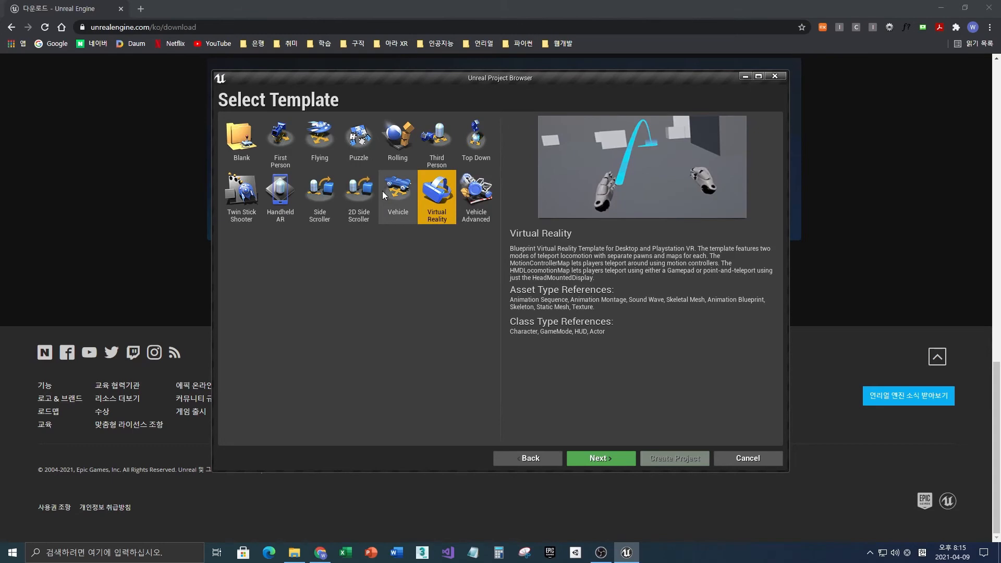
{"action": "left_click", "coordinate": [382, 191]}
{"action": "left_click", "coordinate": [354, 197]}
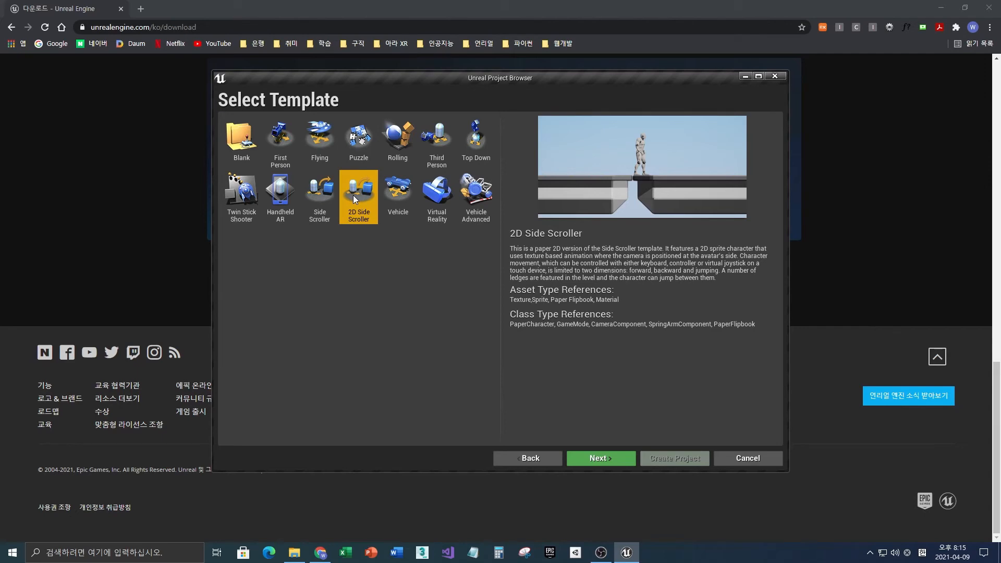
- Choose the Blank template and set the project type to Blueprint in the project settings
{"action": "left_click", "coordinate": [242, 151]}
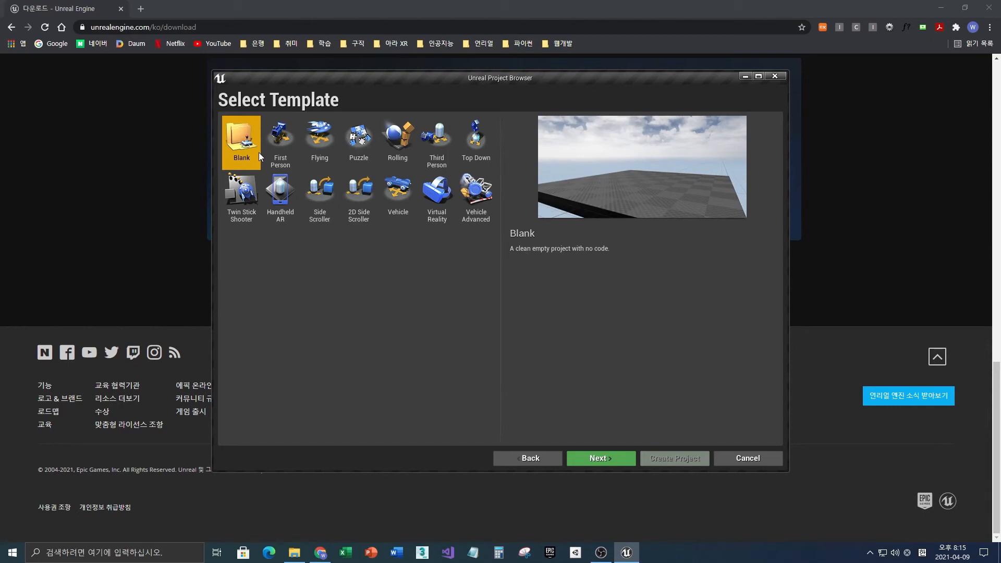
{"action": "left_click", "coordinate": [606, 459]}
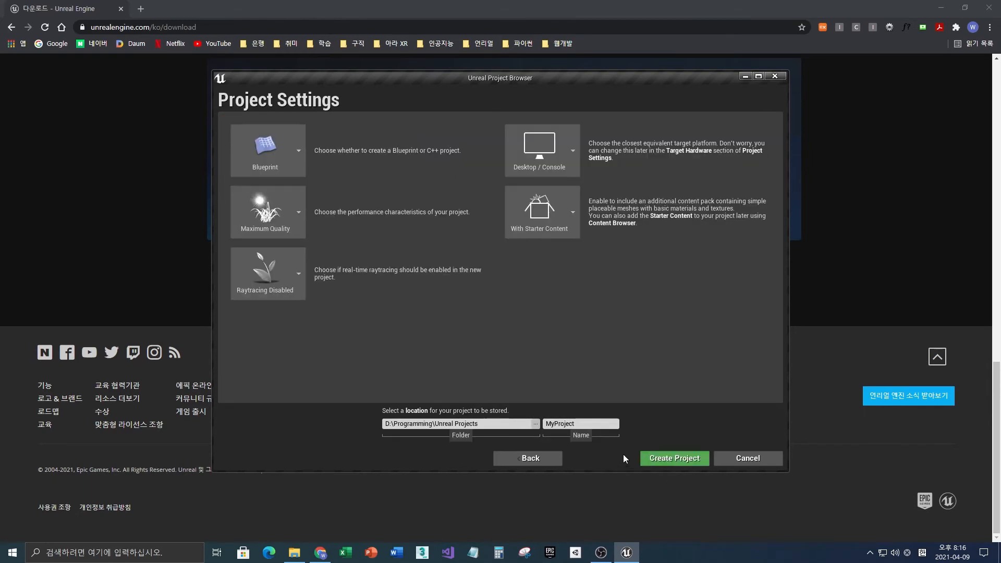
{"action": "left_click", "coordinate": [283, 155]}
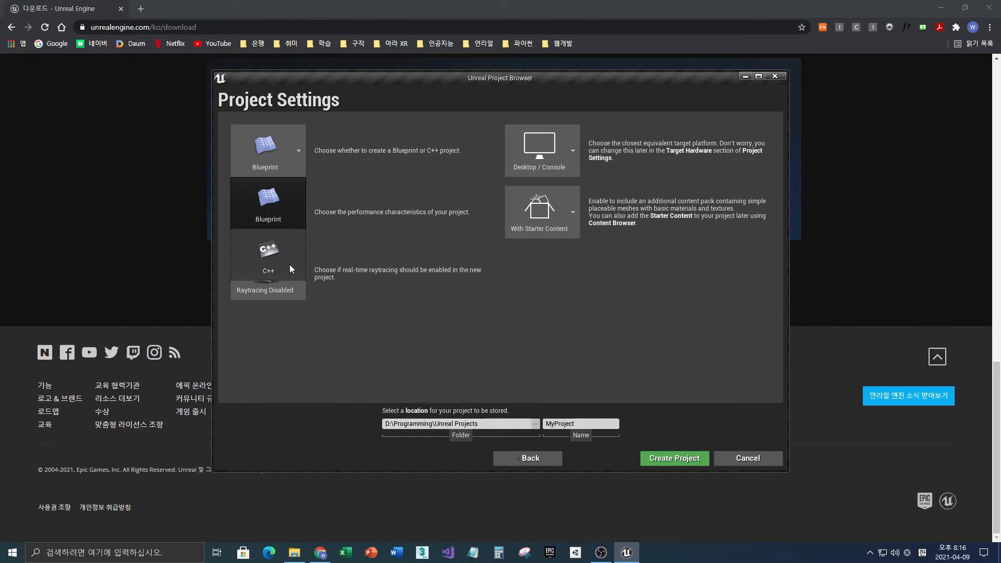
{"action": "left_click", "coordinate": [287, 208]}
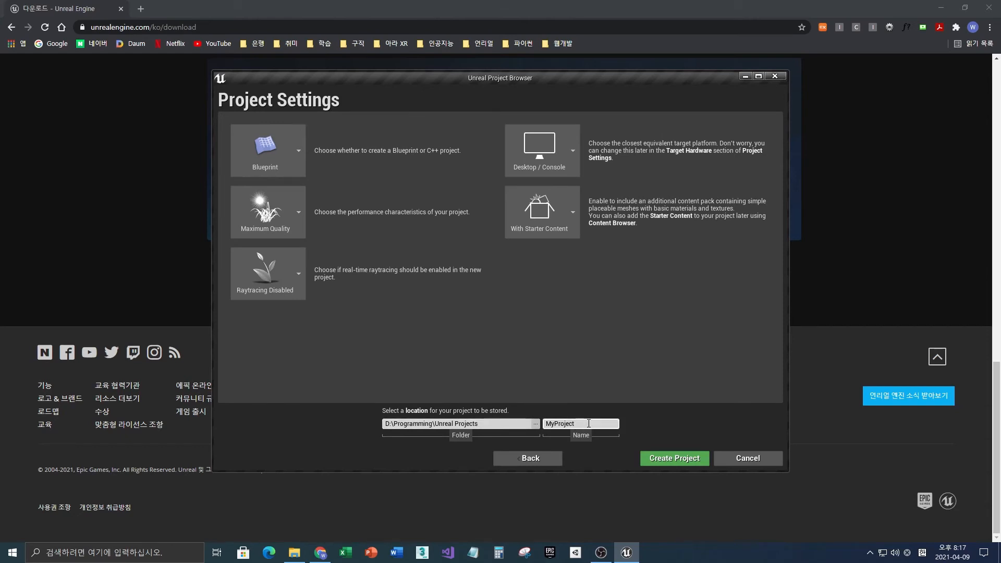
- Name the project MyFirstProject and create it in the D:\Programming\Unreal Projects folder
{"action": "left_click", "coordinate": [589, 424]}
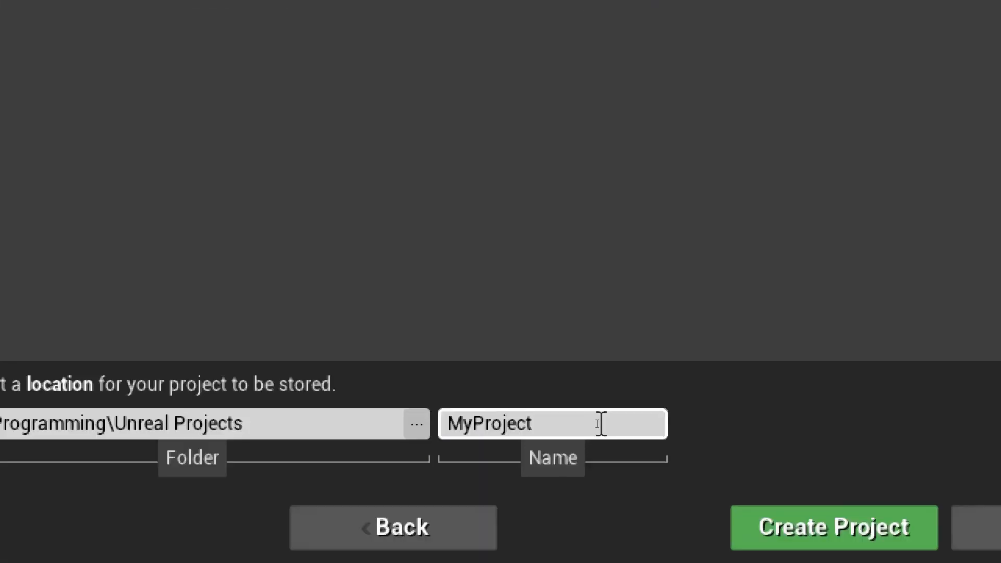
{"action": "left_click_drag", "start_coordinate": [596, 423], "coordinate": [545, 426]}
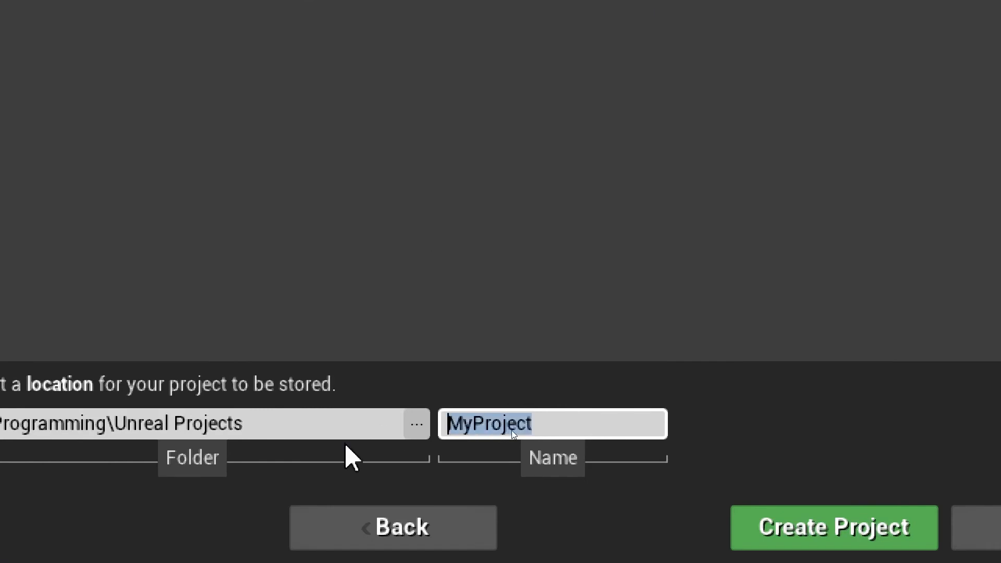
{"action": "type", "text": "MyF"}
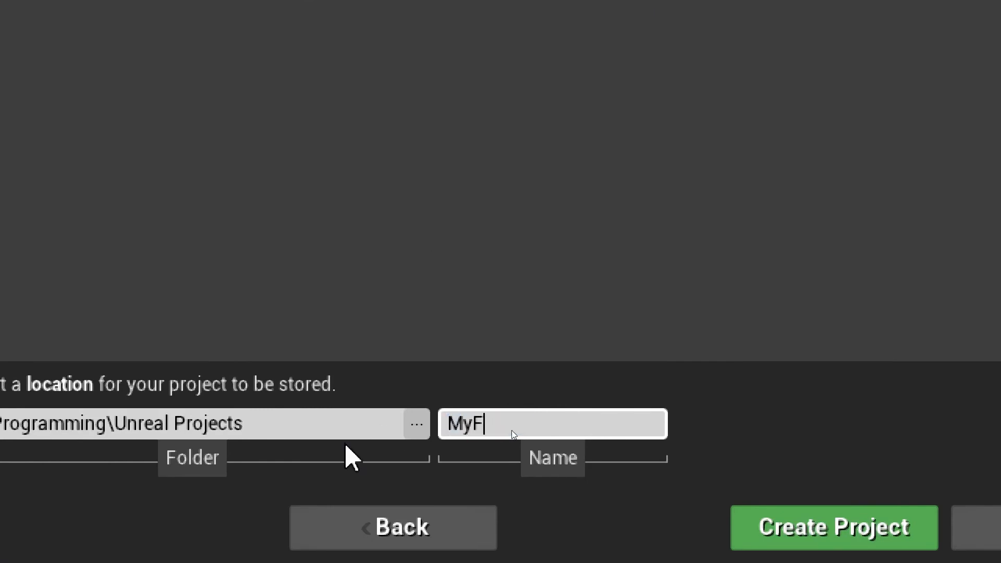
{"action": "type", "text": "irstProject"}
{"action": "key", "text": "Return"}
{"action": "left_click", "coordinate": [629, 423]}
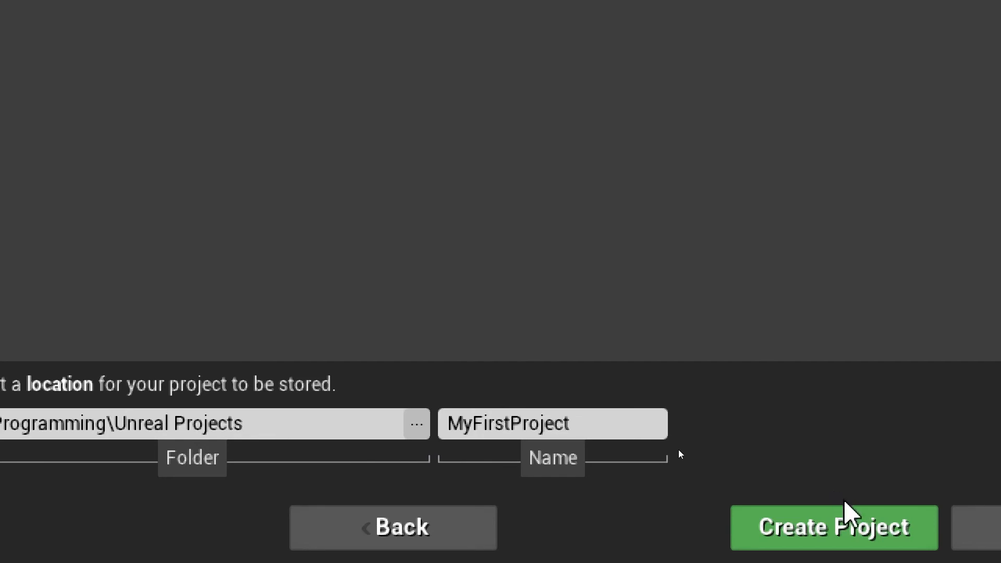
{"action": "left_click", "coordinate": [855, 536]}
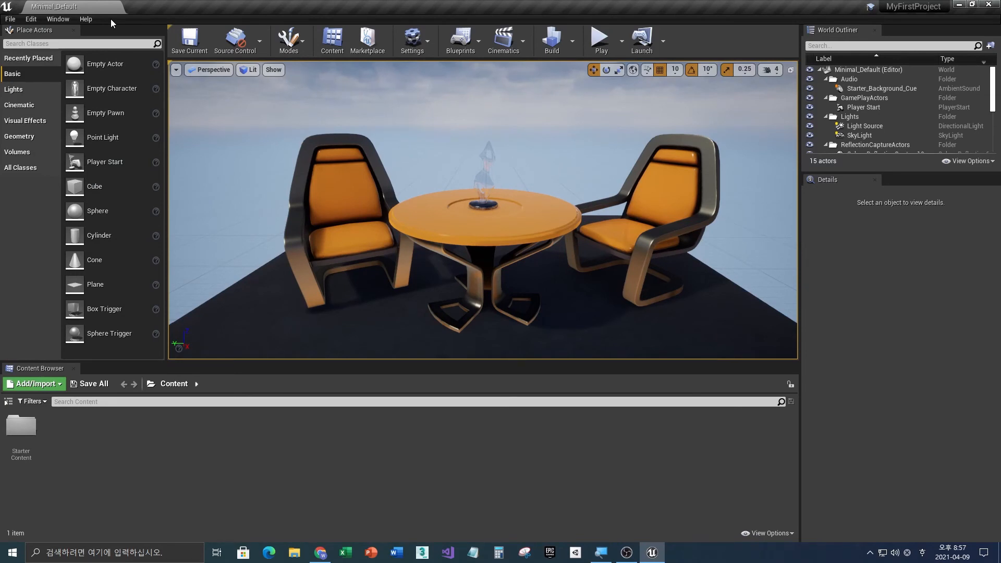
{"action": "left_click", "coordinate": [9, 19]}
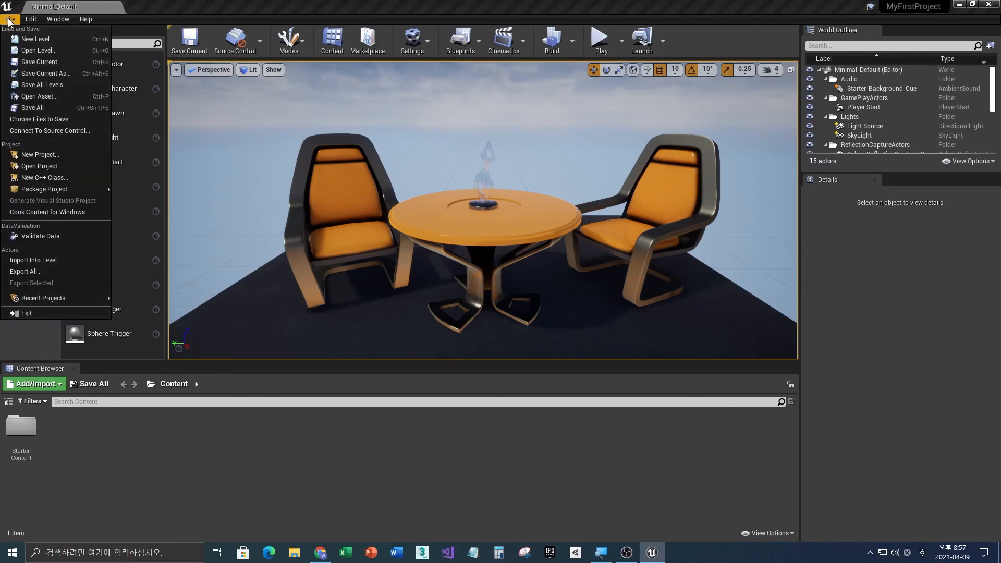
{"action": "left_click", "coordinate": [31, 19]}
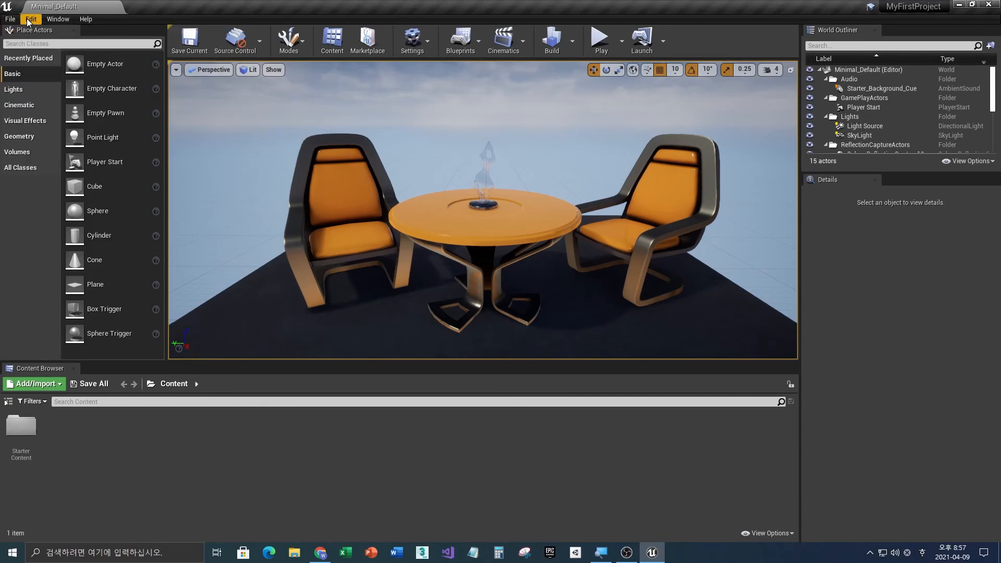
{"action": "left_click", "coordinate": [57, 20]}
{"action": "left_click", "coordinate": [58, 19]}
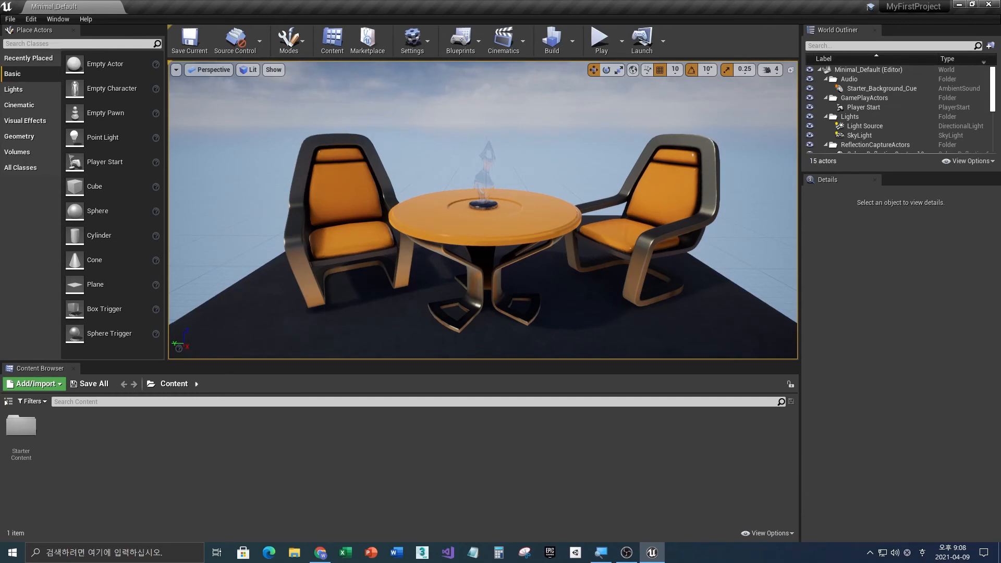
- Select the chairs, table, floor and statue in the viewport to examine their matching World Outliner entries and details
{"action": "left_click", "coordinate": [331, 188]}
{"action": "left_click", "coordinate": [456, 221]}
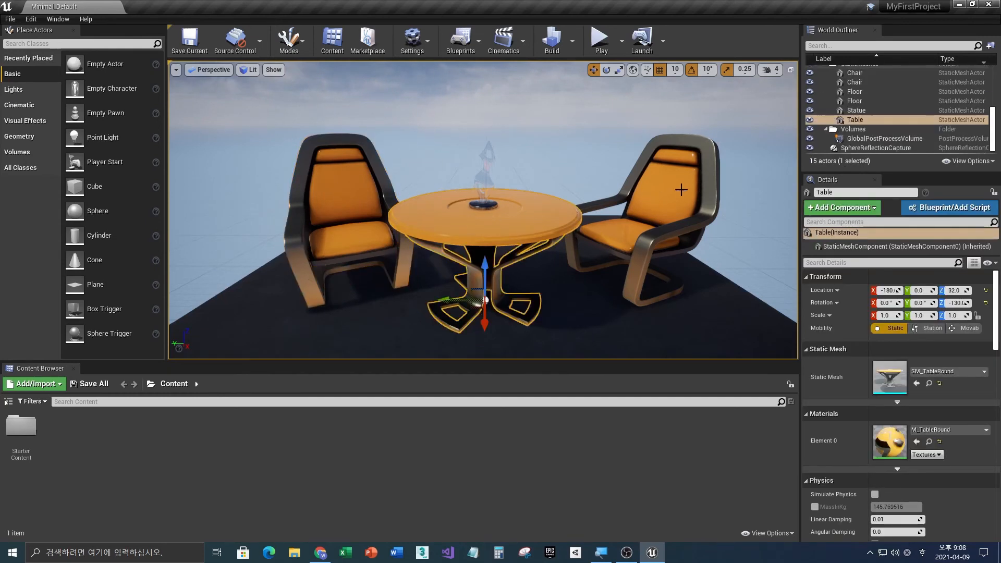
{"action": "left_click", "coordinate": [680, 191]}
{"action": "left_click", "coordinate": [570, 313]}
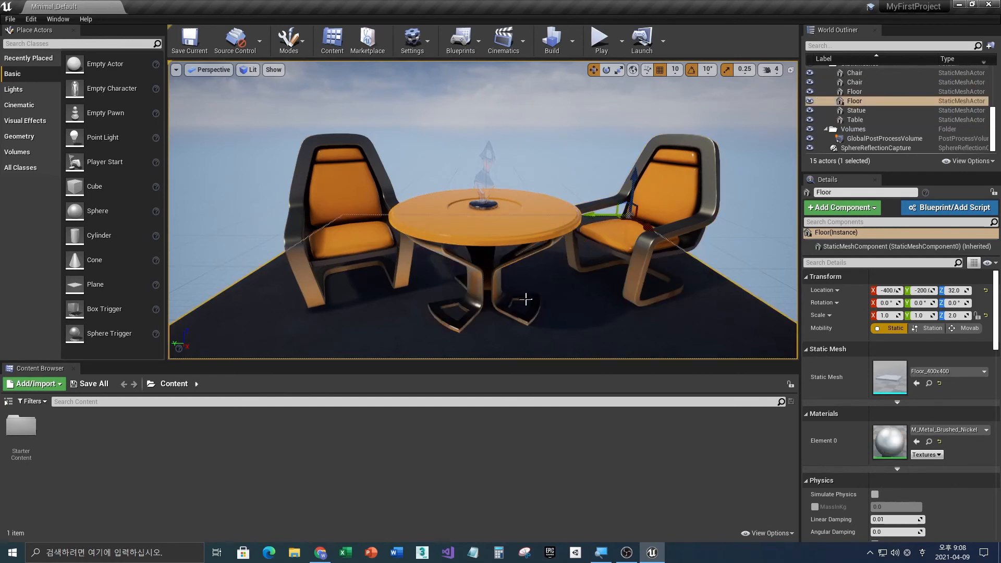
{"action": "left_click", "coordinate": [486, 203]}
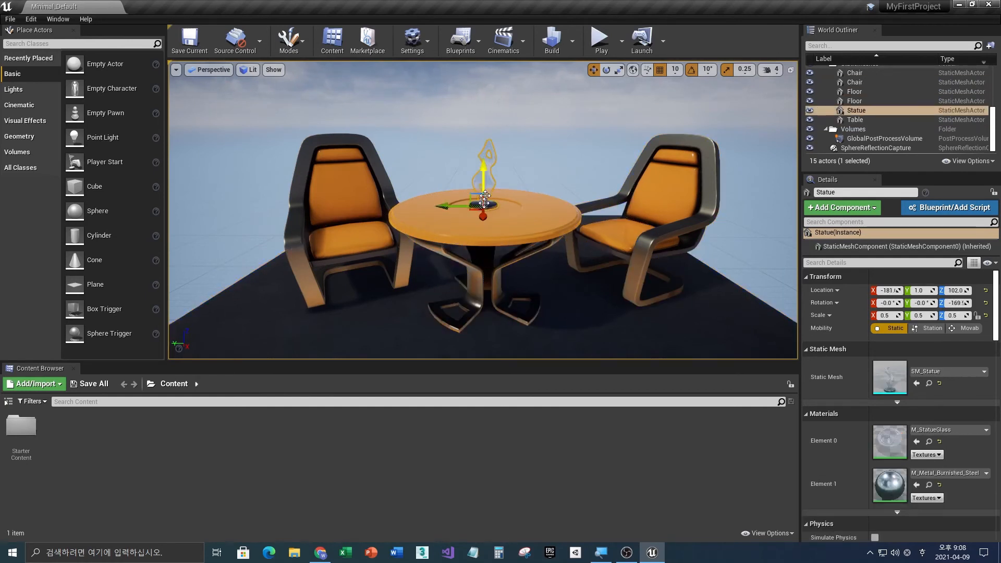
{"action": "left_click", "coordinate": [486, 239]}
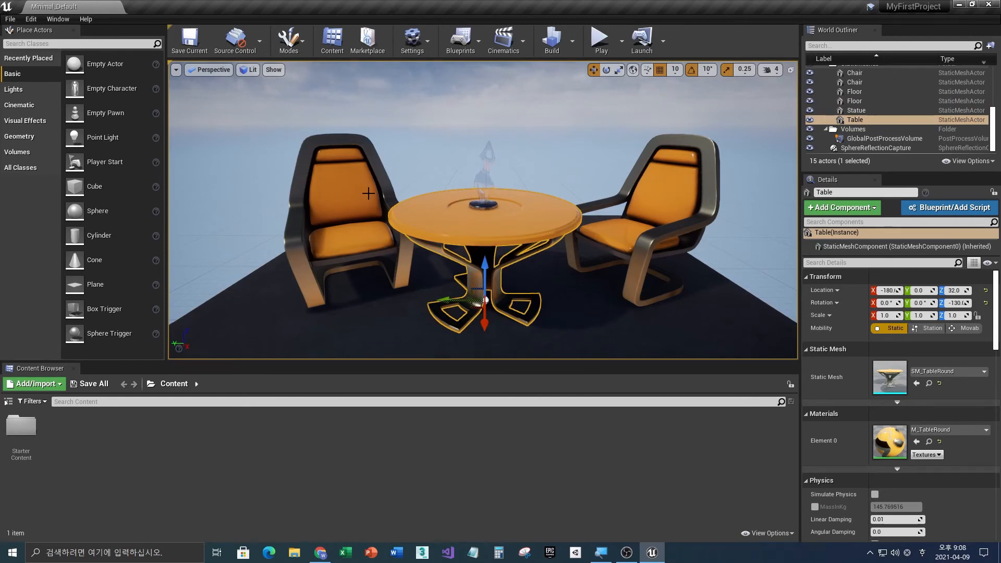
{"action": "left_click", "coordinate": [386, 195]}
{"action": "left_click", "coordinate": [640, 191]}
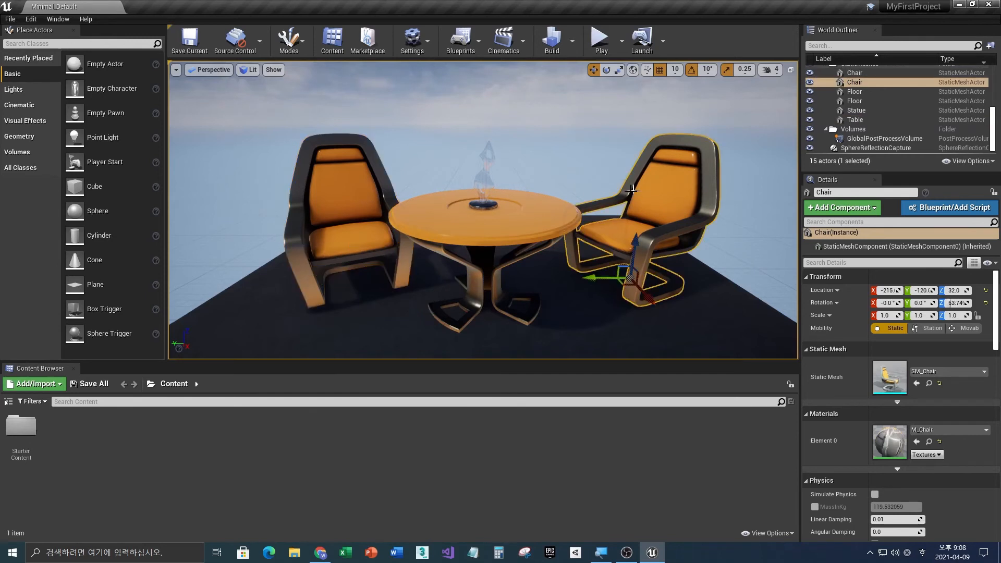
{"action": "left_click", "coordinate": [500, 275]}
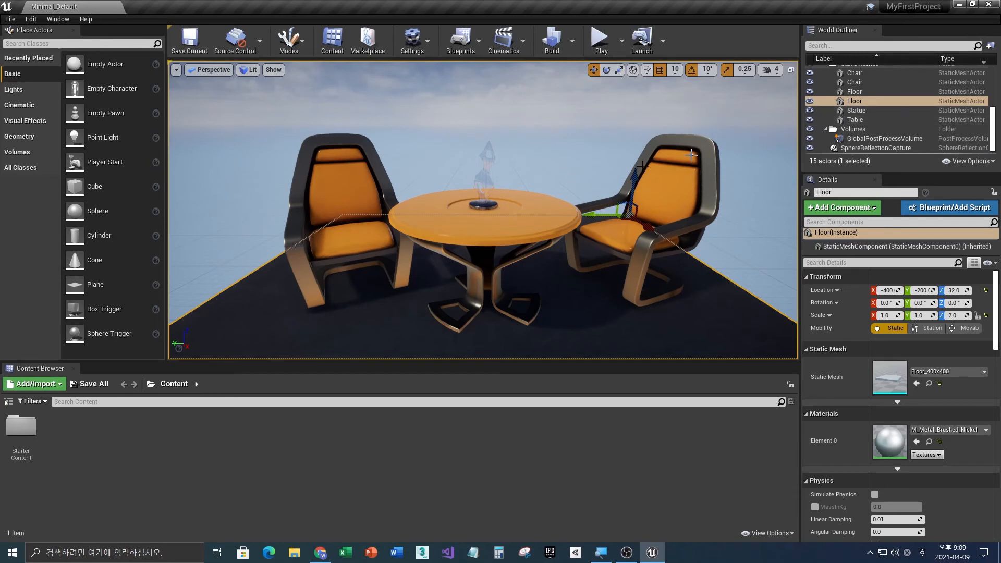
- Examine the Starter_Background_Cue, Player Start, Light Source and SkyLight actors in the World Outliner
{"action": "scroll", "coordinate": [899, 95], "scroll_direction": "up", "scroll_amount": 5}
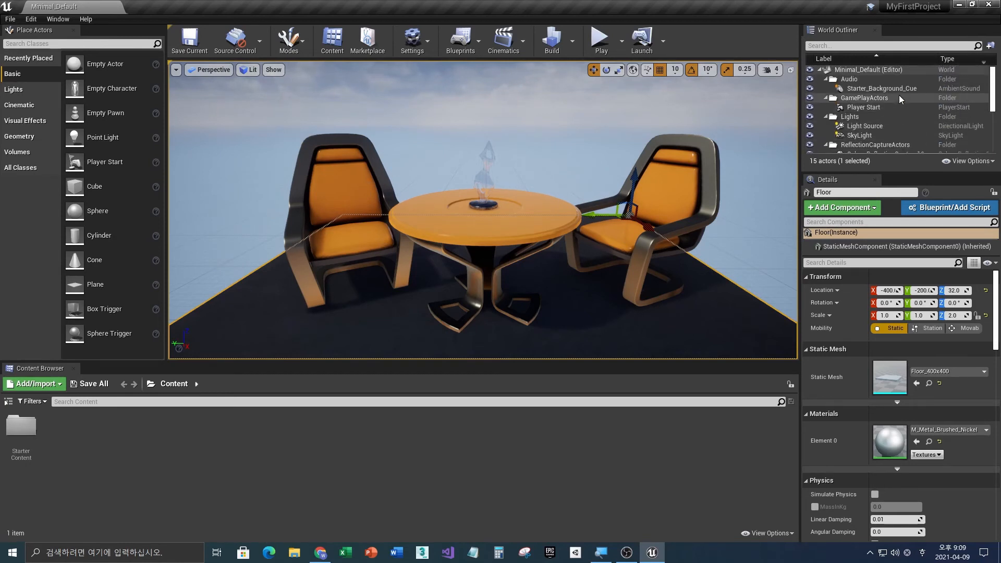
{"action": "left_click", "coordinate": [870, 79]}
{"action": "left_click", "coordinate": [872, 89]}
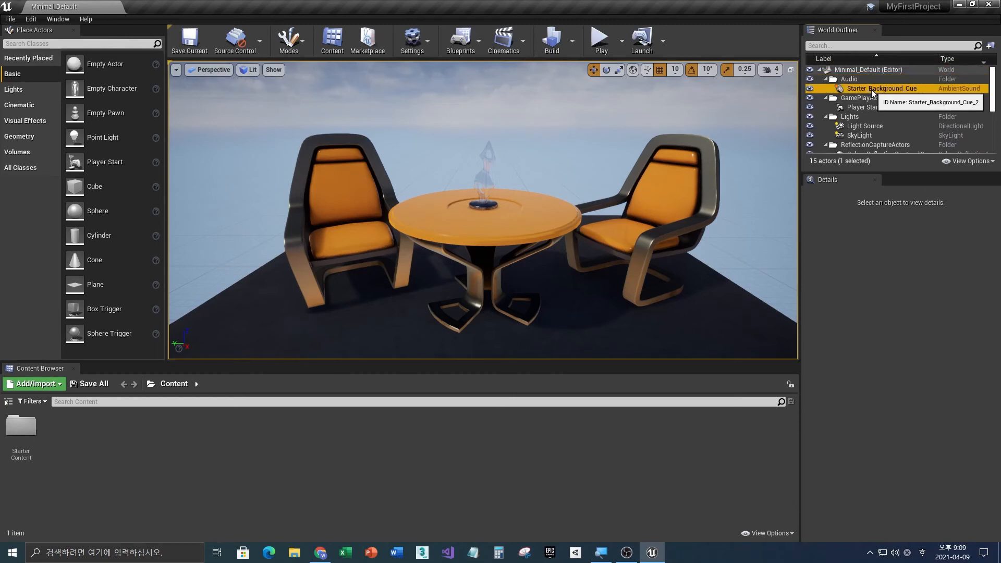
{"action": "left_click", "coordinate": [866, 98]}
{"action": "left_click", "coordinate": [865, 107]}
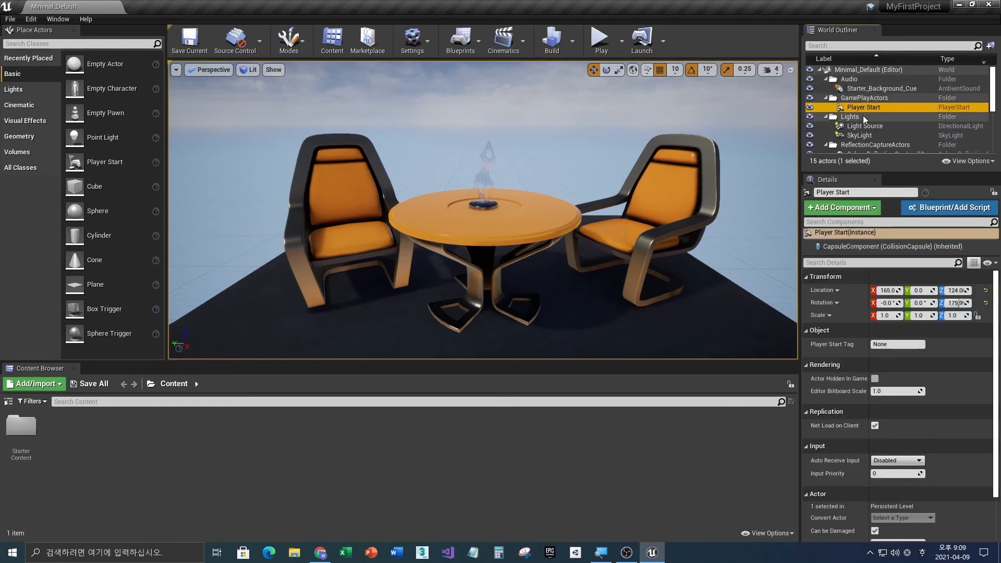
{"action": "left_click", "coordinate": [860, 116]}
{"action": "left_click", "coordinate": [860, 128]}
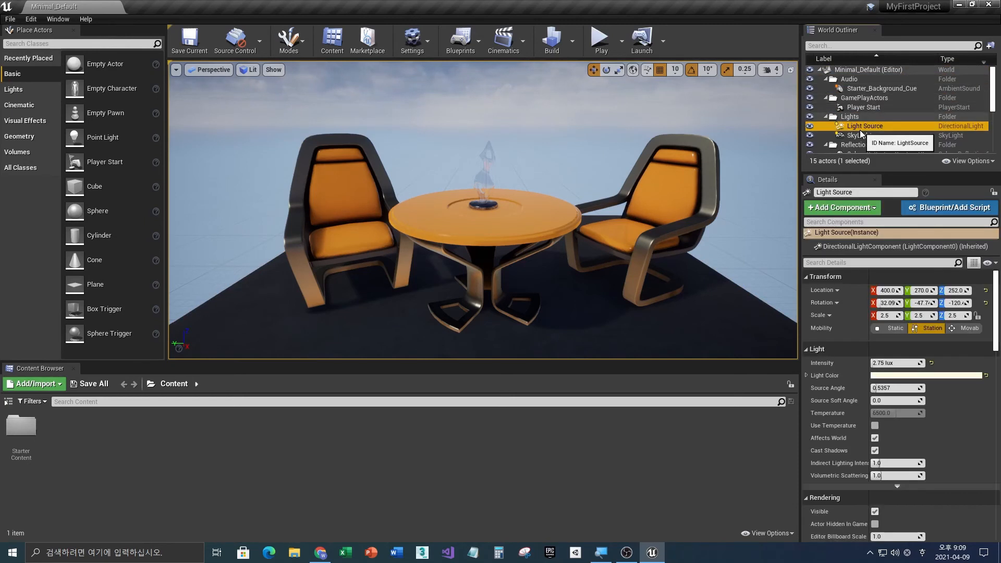
{"action": "left_click", "coordinate": [860, 137]}
- Search the World Outliner for "light", and clear the search
{"action": "left_click", "coordinate": [834, 45]}
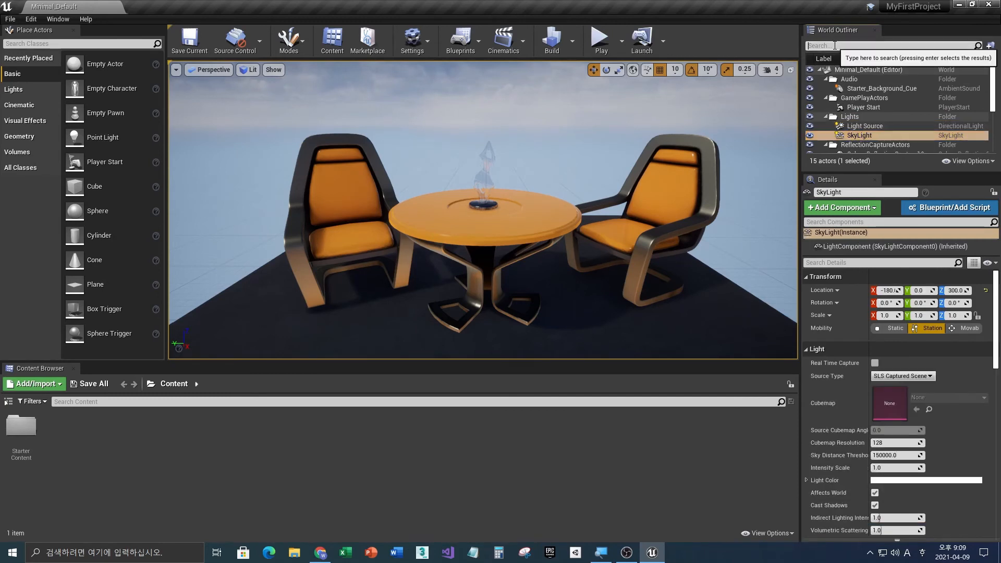
{"action": "type", "text": "light"}
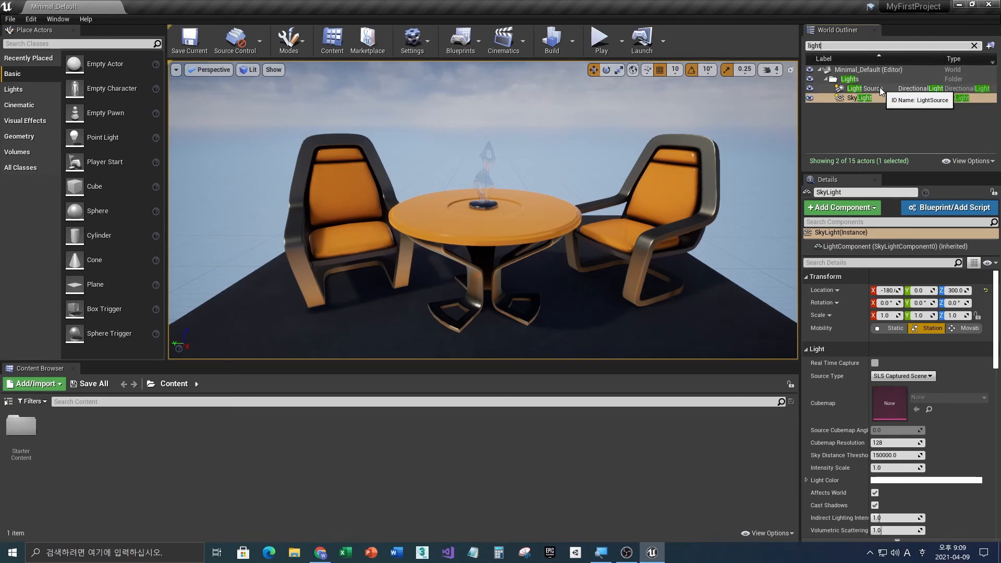
{"action": "left_click", "coordinate": [974, 45]}
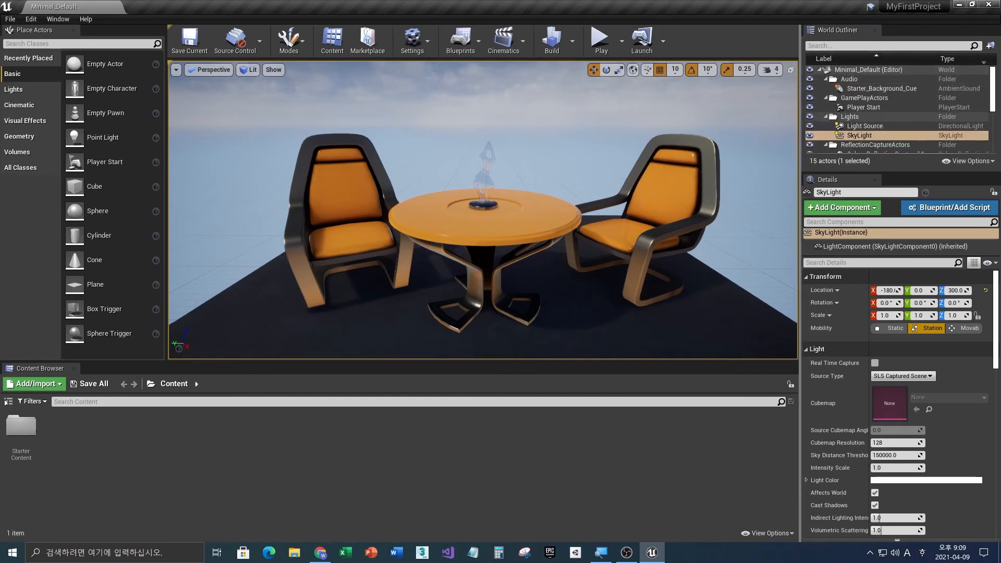
- Select the chair on the table's left side and review its transform, mesh, material, physics, collision and rendering properties
{"action": "left_click", "coordinate": [640, 206]}
{"action": "left_click", "coordinate": [402, 216]}
{"action": "left_click", "coordinate": [331, 209]}
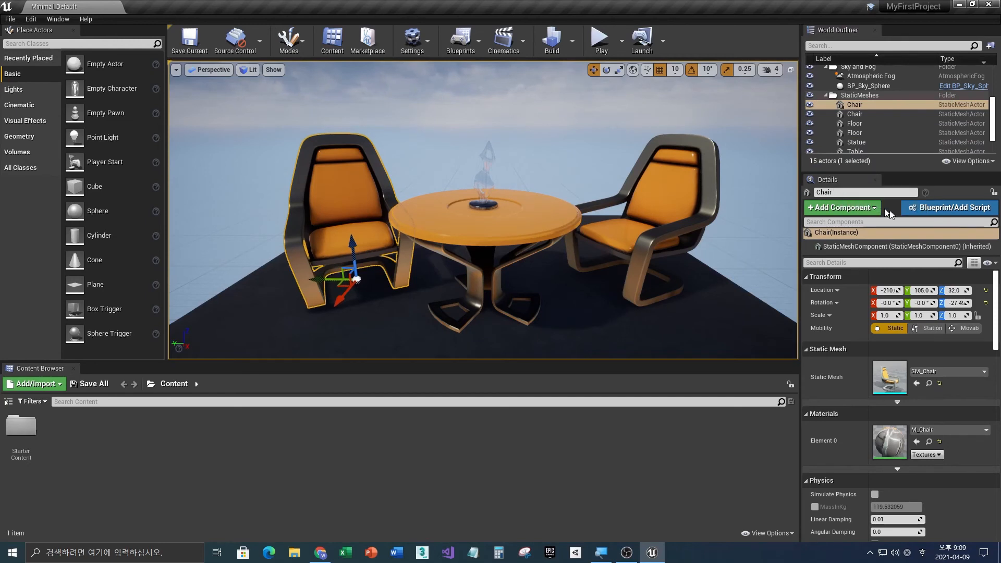
{"action": "left_click", "coordinate": [960, 236]}
{"action": "scroll", "coordinate": [943, 296], "scroll_direction": "down", "scroll_amount": 3}
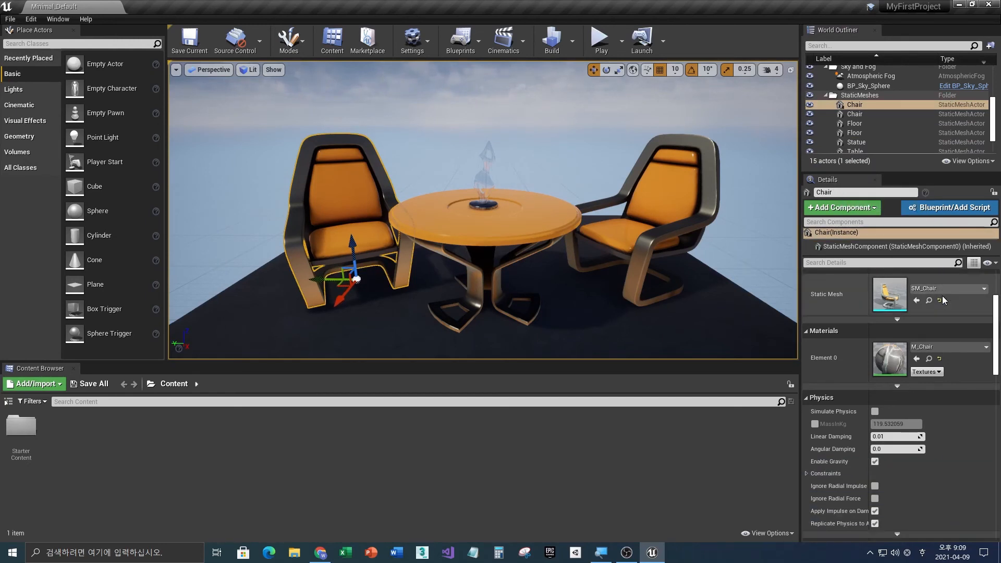
{"action": "scroll", "coordinate": [943, 296], "scroll_direction": "down", "scroll_amount": 10}
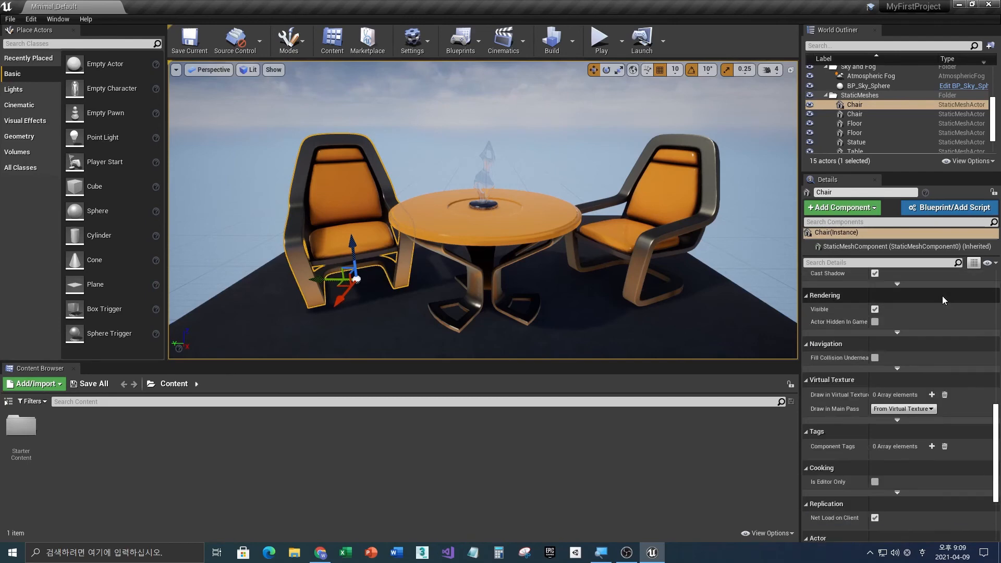
{"action": "scroll", "coordinate": [943, 296], "scroll_direction": "up", "scroll_amount": 8}
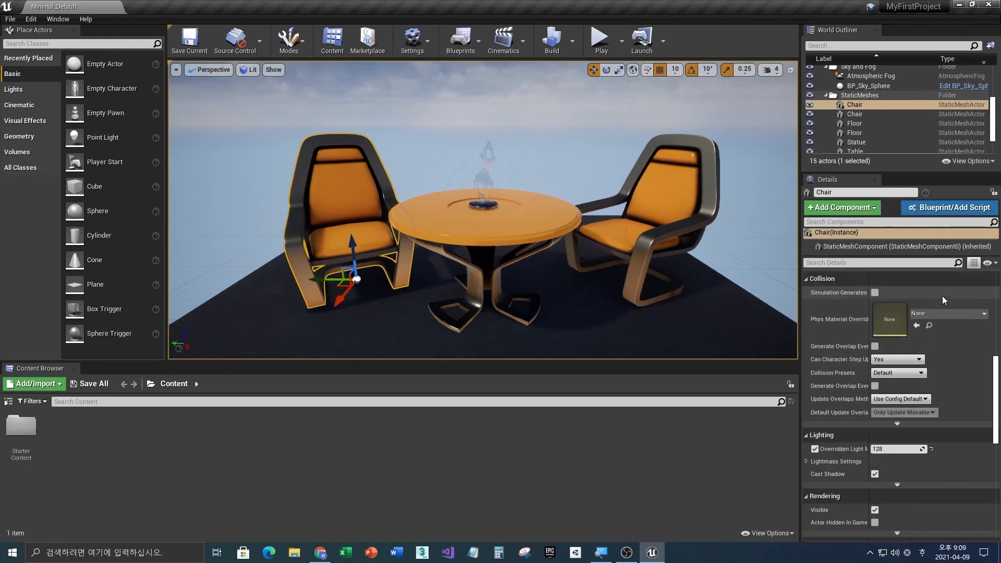
{"action": "scroll", "coordinate": [943, 295], "scroll_direction": "up", "scroll_amount": 5}
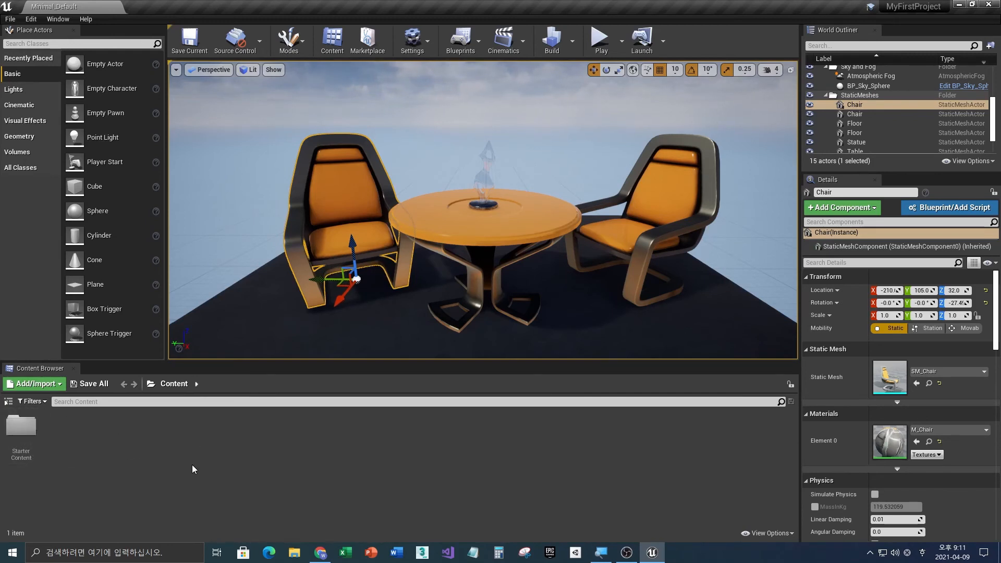
- Browse the Blueprints folder of StarterContent and examine its effect blueprint assets
{"action": "double_click", "coordinate": [13, 425]}
{"action": "double_click", "coordinate": [95, 426]}
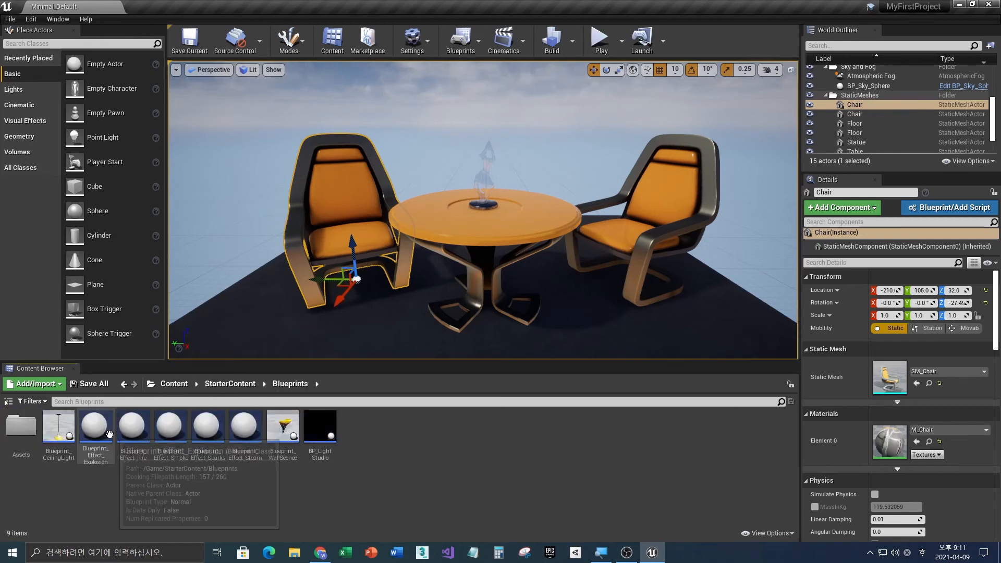
{"action": "left_click", "coordinate": [108, 434]}
{"action": "key", "text": "Right"}
{"action": "key", "text": "Right"}
{"action": "key", "text": "Right"}
{"action": "key", "text": "Right"}
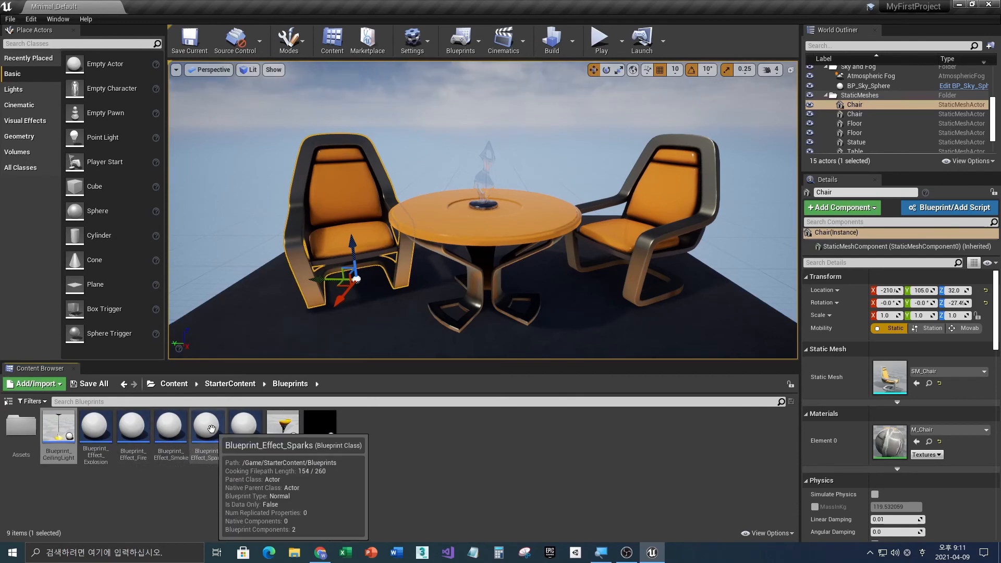
- Show the Content Browser's folder tree and open the Architecture folder of StarterContent
{"action": "left_click", "coordinate": [8, 402]}
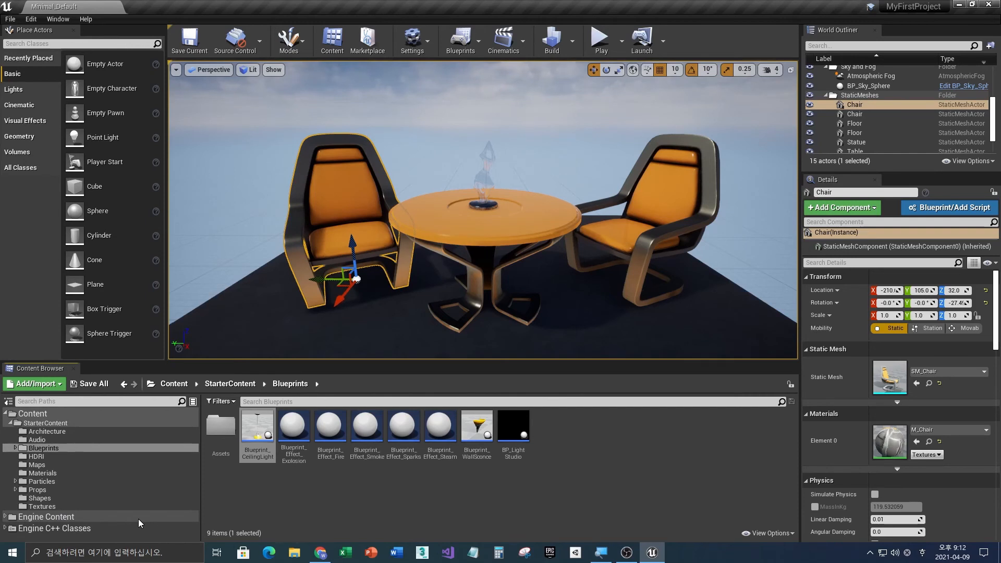
{"action": "left_click", "coordinate": [113, 430]}
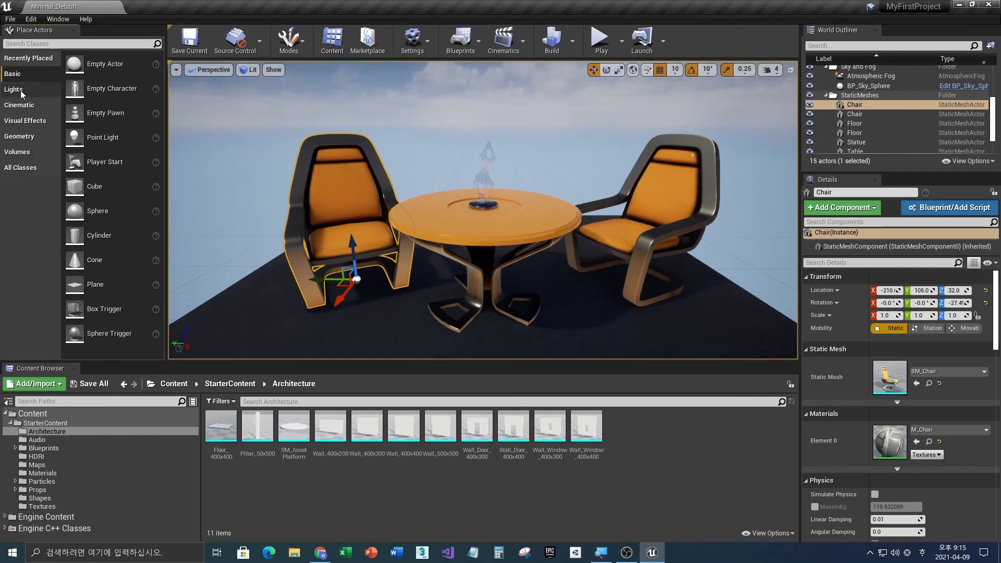
- Review the placeable actors in the Lights, Cinematic, Visual Effects, Geometry, Volumes and All Classes categories
{"action": "left_click", "coordinate": [20, 90]}
{"action": "left_click", "coordinate": [26, 107]}
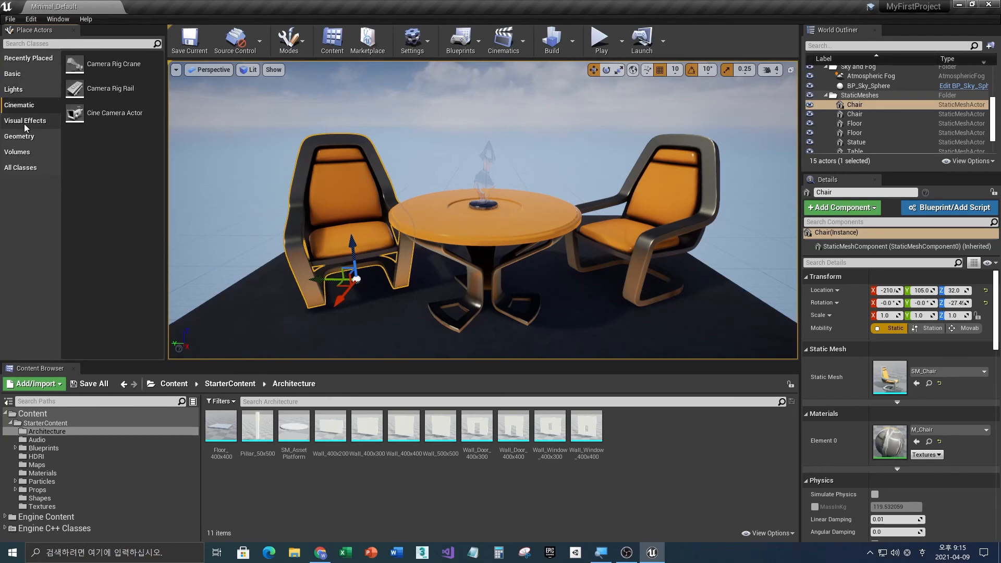
{"action": "left_click", "coordinate": [24, 123]}
{"action": "left_click", "coordinate": [20, 136]}
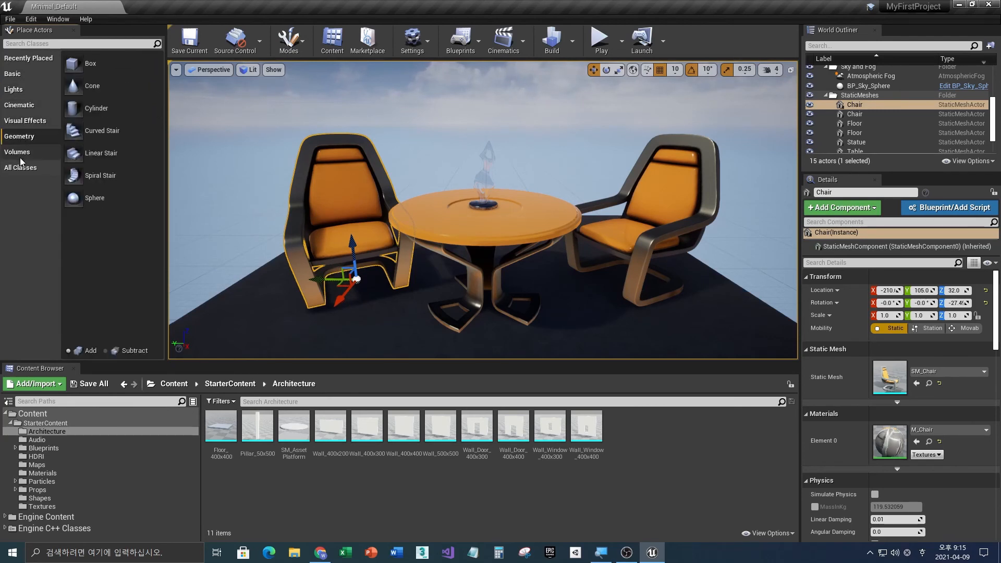
{"action": "left_click", "coordinate": [20, 157]}
{"action": "left_click", "coordinate": [20, 171]}
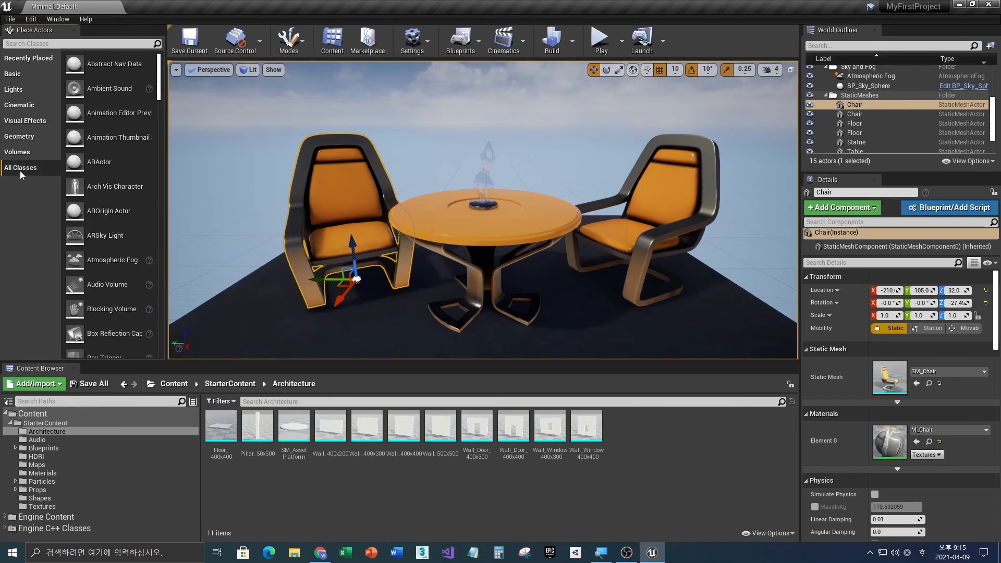
- Place a basic Cube beside the chair on the table's left side and a Sphere above the cube
{"action": "left_click", "coordinate": [24, 73]}
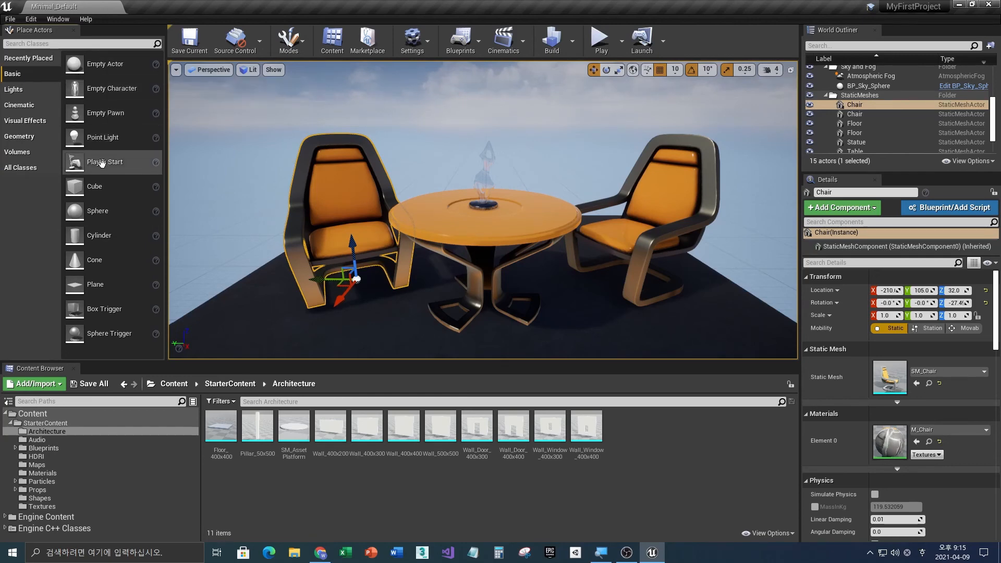
{"action": "left_click_drag", "start_coordinate": [102, 191], "coordinate": [243, 230]}
{"action": "left_click_drag", "start_coordinate": [98, 211], "coordinate": [284, 135]}
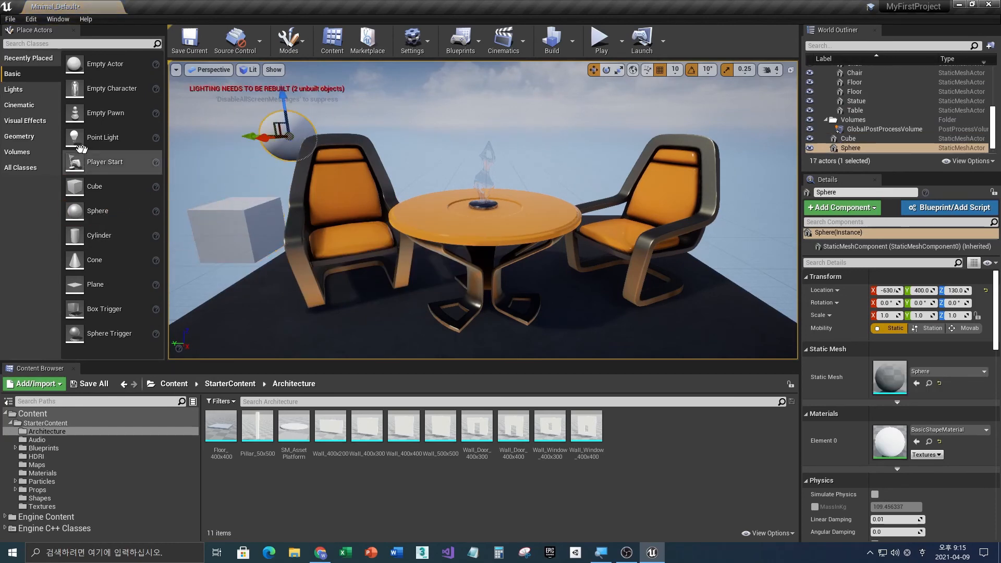
- Add a Linear Stair geometry brush near the cube and sphere, and show the Volumes actor category
{"action": "left_click", "coordinate": [16, 138]}
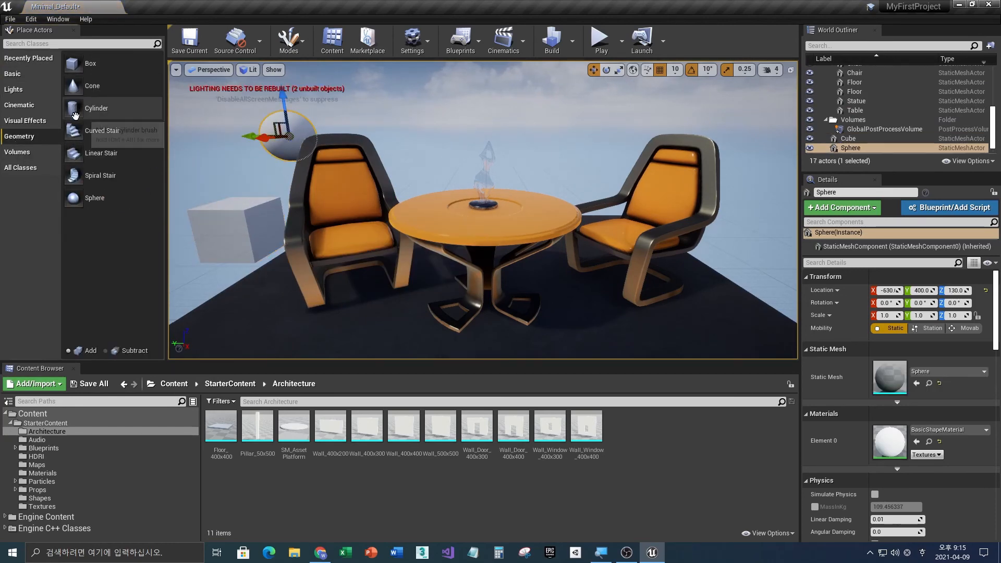
{"action": "left_click_drag", "start_coordinate": [78, 153], "coordinate": [254, 166]}
{"action": "left_click", "coordinate": [17, 151]}
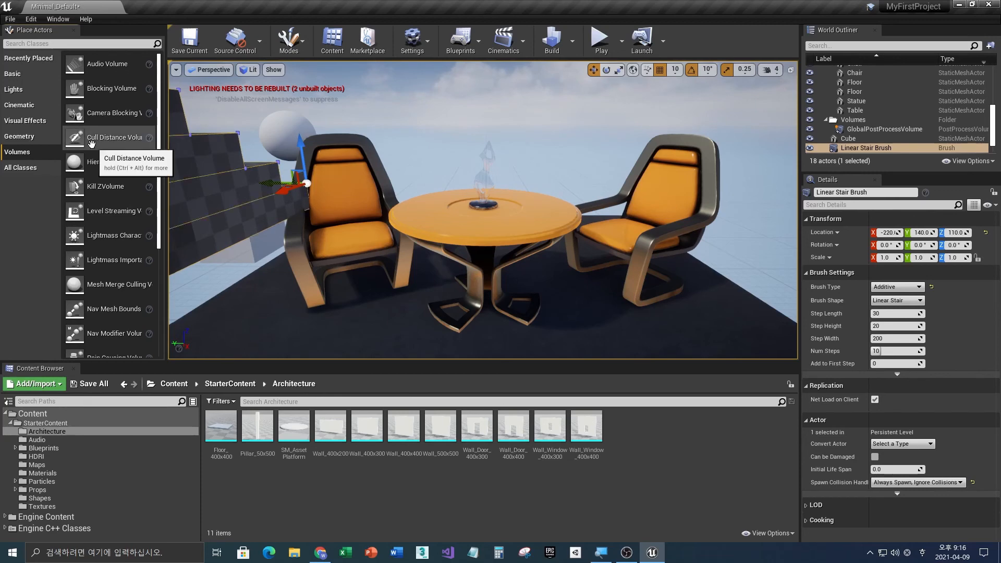
- Select the left chair and the table in turn, and move the chair on the table's right side to about X -255, Y -160
{"action": "left_click", "coordinate": [383, 237]}
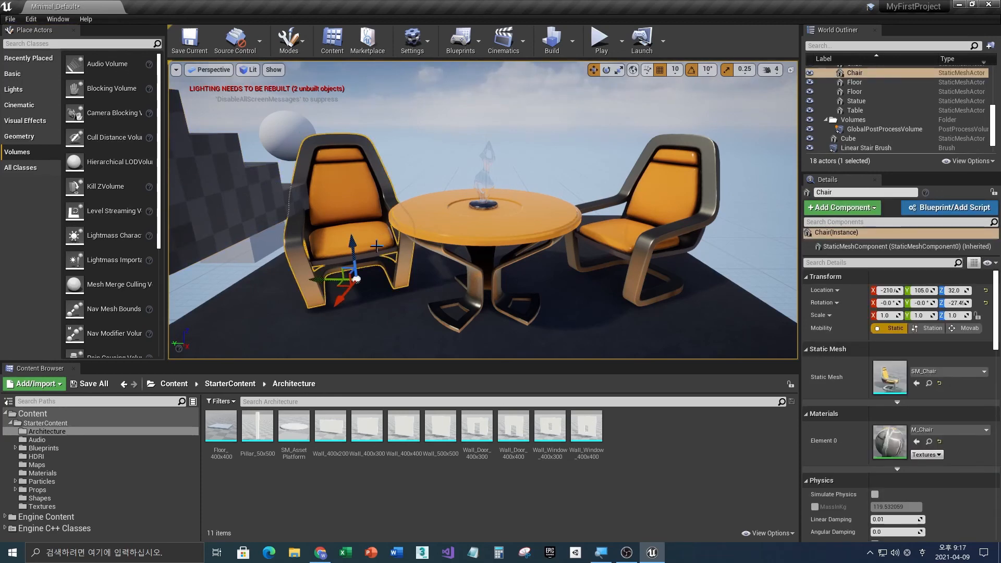
{"action": "left_click", "coordinate": [514, 240]}
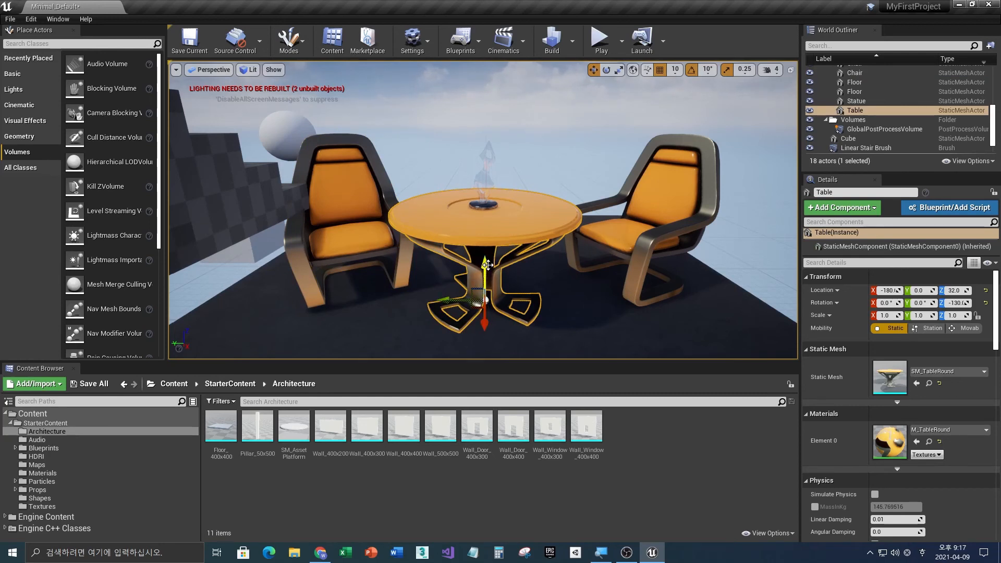
{"action": "left_click", "coordinate": [627, 242]}
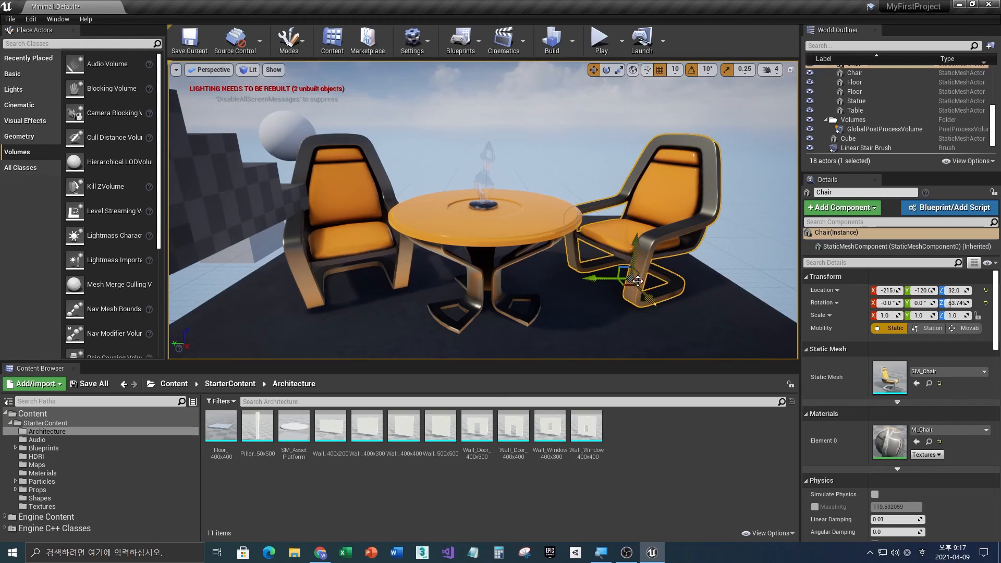
{"action": "left_click_drag", "start_coordinate": [652, 303], "coordinate": [636, 261]}
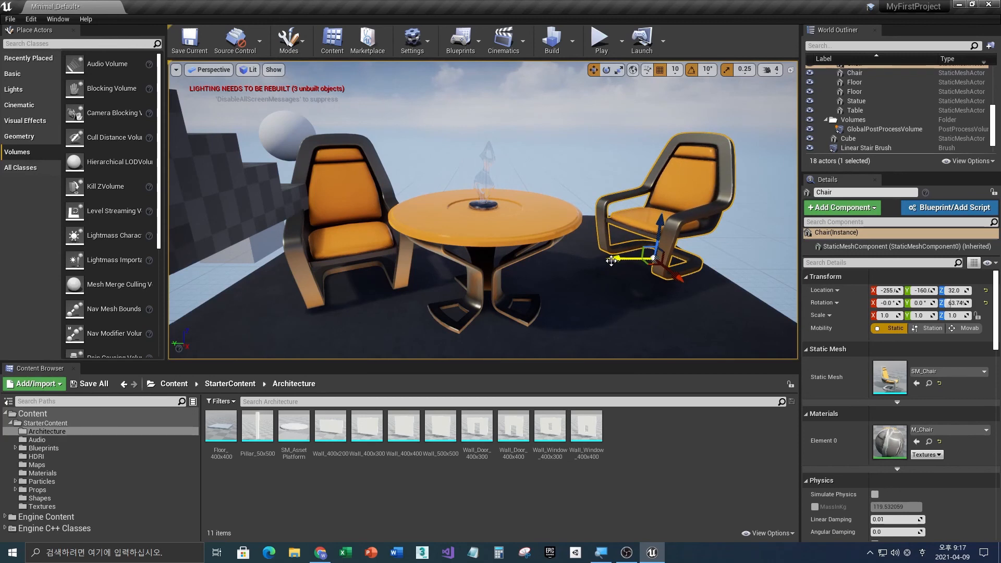
- Scale the chair on the table's right side to 0.75 in Y and 1.25 in Z, and rotate it to about 4.46°, -8.96°, 73.4°
{"action": "left_click", "coordinate": [620, 70]}
{"action": "left_click_drag", "start_coordinate": [660, 226], "coordinate": [648, 246]}
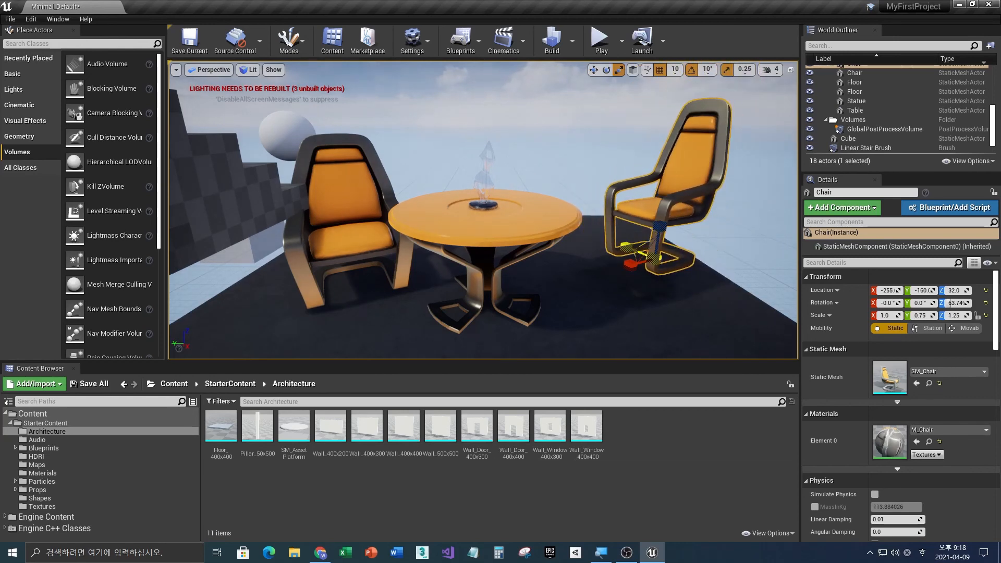
{"action": "left_click", "coordinate": [606, 70]}
{"action": "mouse_move", "coordinate": [622, 232]}
{"action": "left_mouse_down"}
{"action": "mouse_move", "coordinate": [631, 219]}
{"action": "mouse_move", "coordinate": [621, 229]}
{"action": "left_mouse_up"}
{"action": "left_click_drag", "start_coordinate": [684, 241], "coordinate": [646, 276]}
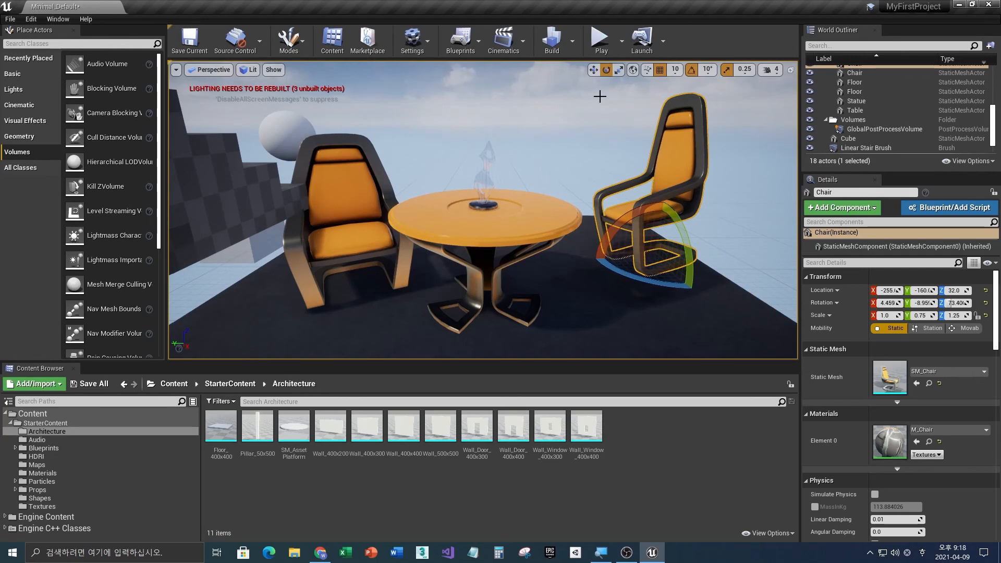
- Compare the move, rotate and scale gizmos on the selected chair and examine its rotation handles
{"action": "left_click", "coordinate": [593, 69]}
{"action": "left_click", "coordinate": [606, 71]}
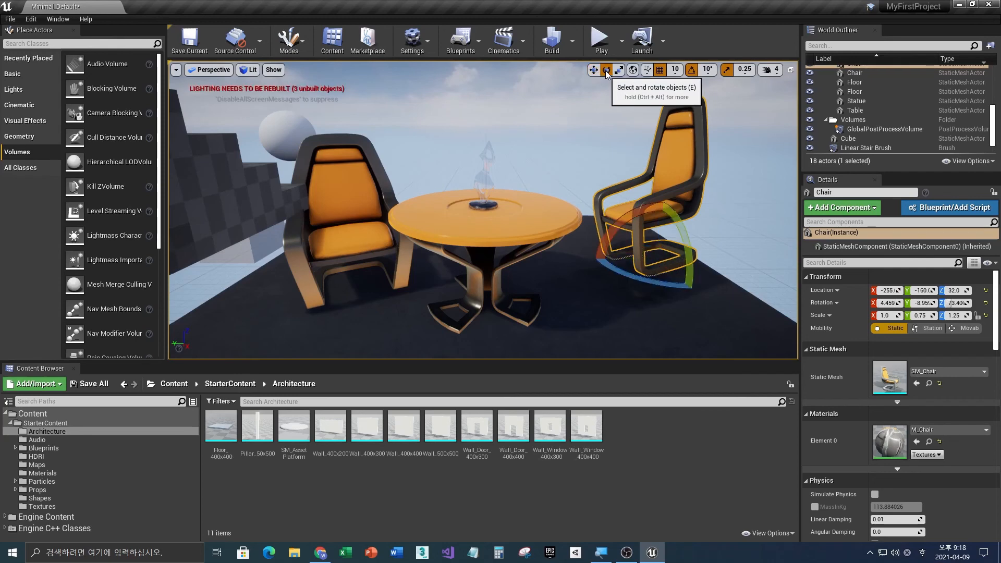
{"action": "left_click", "coordinate": [621, 73]}
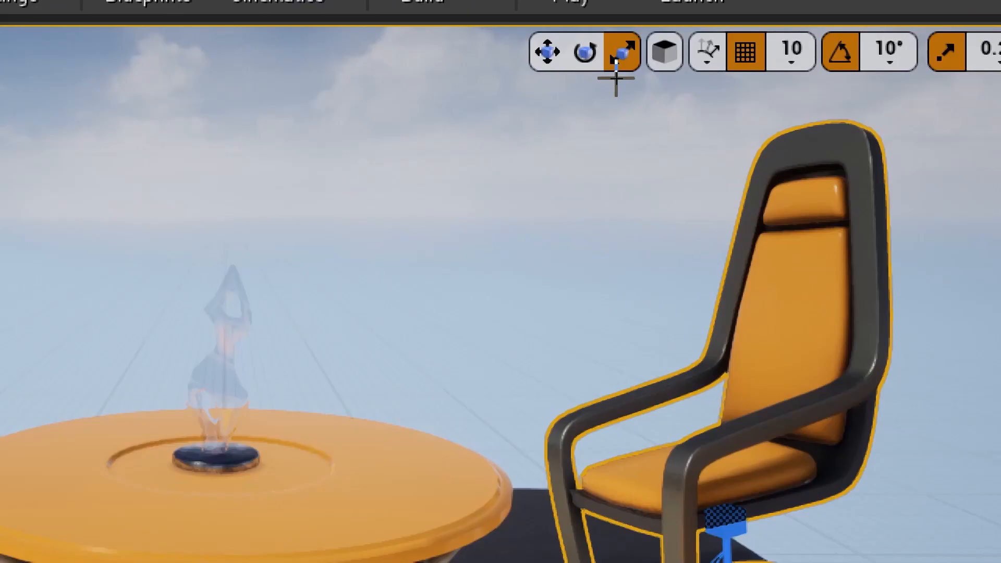
{"action": "left_click", "coordinate": [547, 58]}
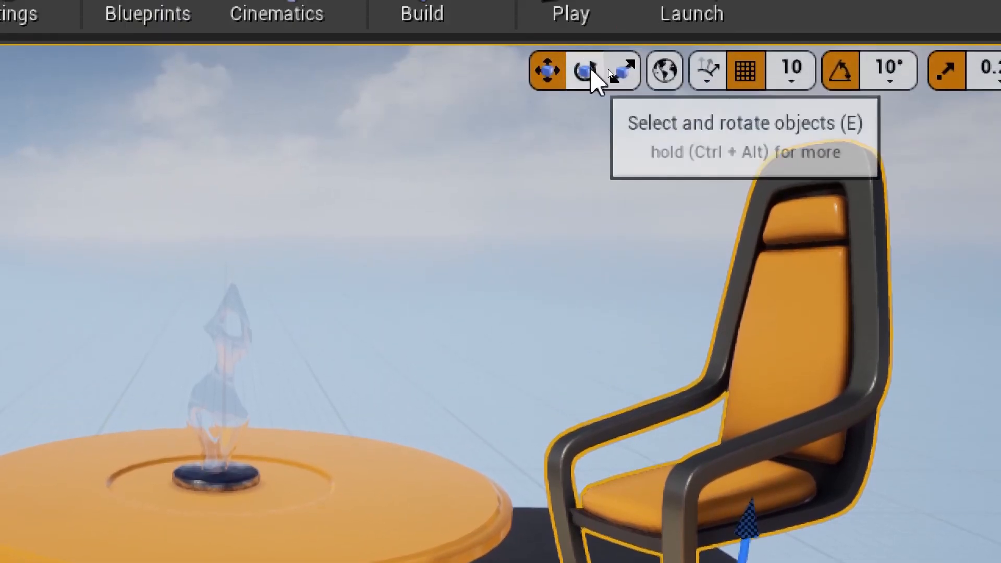
{"action": "left_click", "coordinate": [585, 70]}
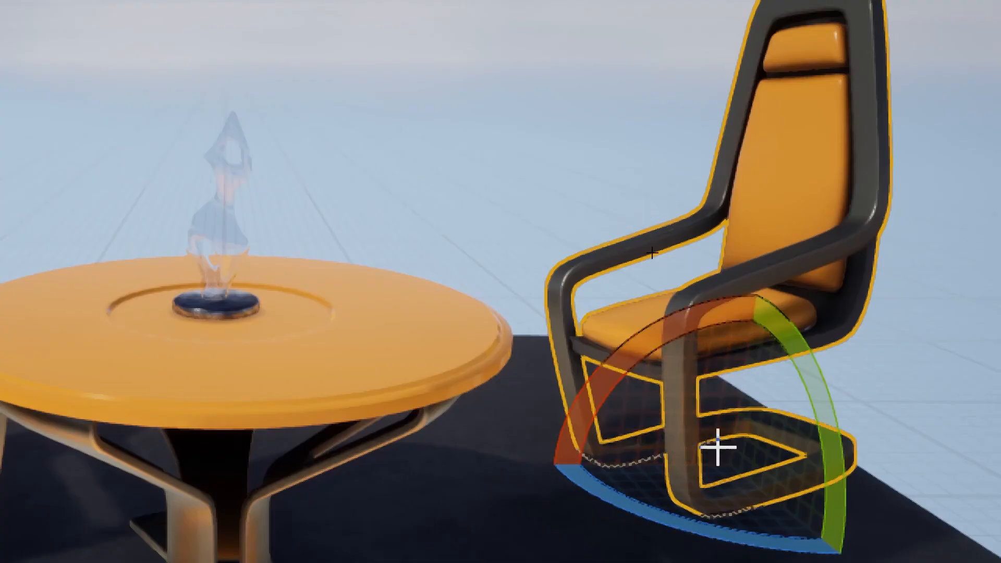
{"action": "mouse_move", "coordinate": [669, 334]}
{"action": "left_mouse_down"}
{"action": "mouse_move", "coordinate": [714, 436]}
{"action": "mouse_move", "coordinate": [651, 295]}
{"action": "mouse_move", "coordinate": [683, 364]}
{"action": "mouse_move", "coordinate": [673, 342]}
{"action": "left_mouse_up"}
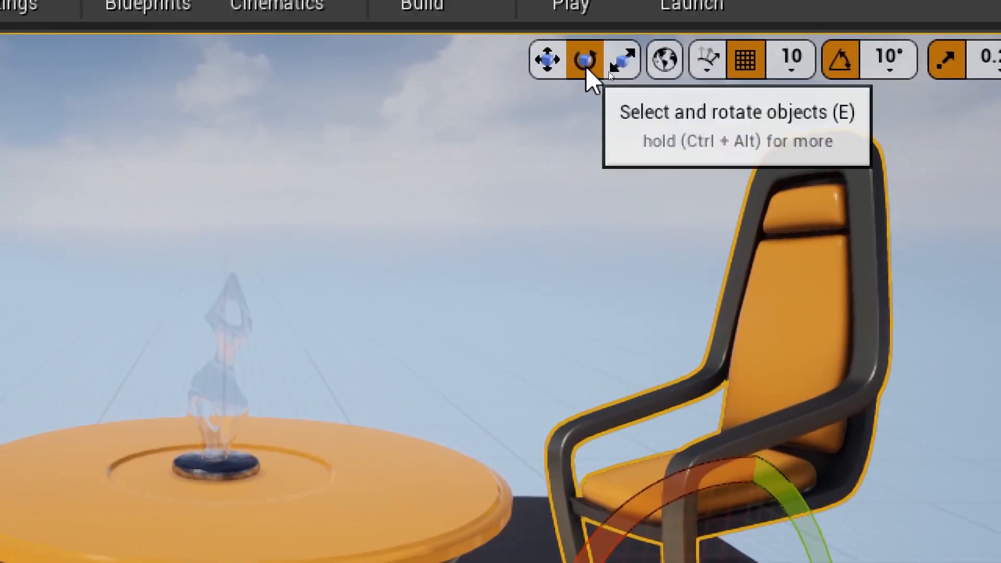
- Rescale the selected chair along its individual axes with the scale gizmo
{"action": "left_click", "coordinate": [622, 60]}
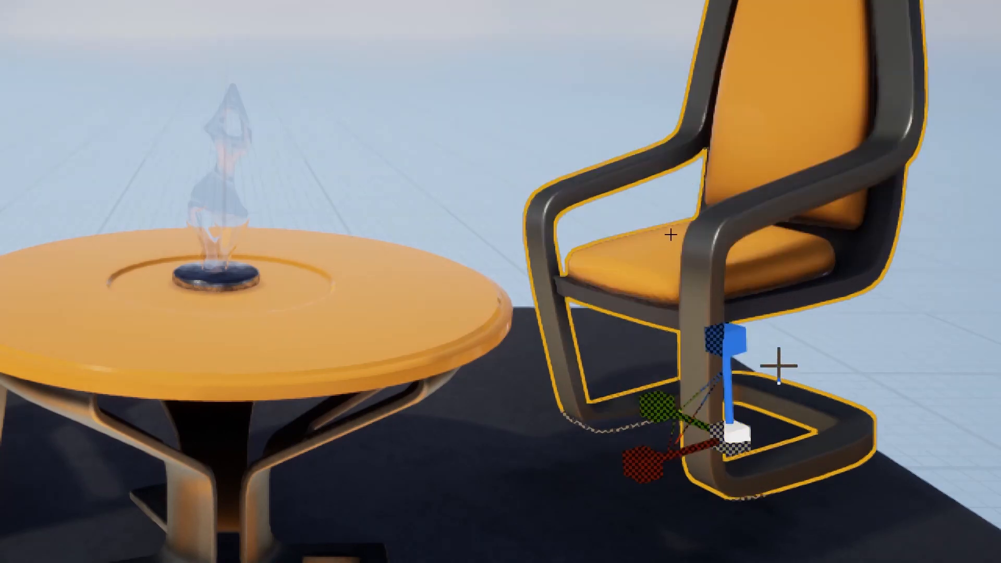
{"action": "left_click_drag", "start_coordinate": [734, 347], "coordinate": [734, 373]}
{"action": "mouse_move", "coordinate": [653, 412]}
{"action": "left_mouse_down"}
{"action": "mouse_move", "coordinate": [615, 397]}
{"action": "mouse_move", "coordinate": [652, 412]}
{"action": "left_mouse_up"}
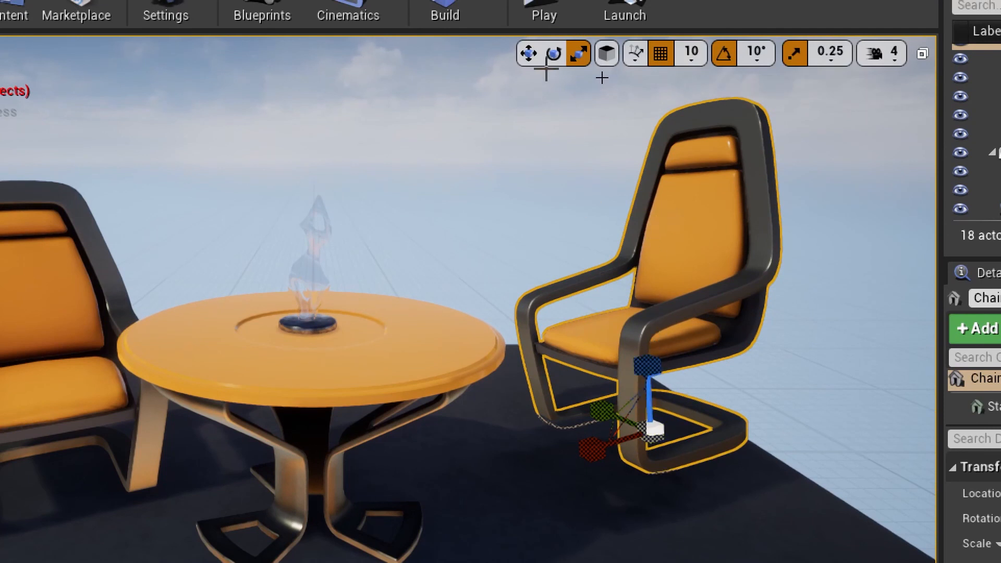
- Move the selected chair forward and back along the X axis with the position grid snap at 10
{"action": "left_click", "coordinate": [530, 57]}
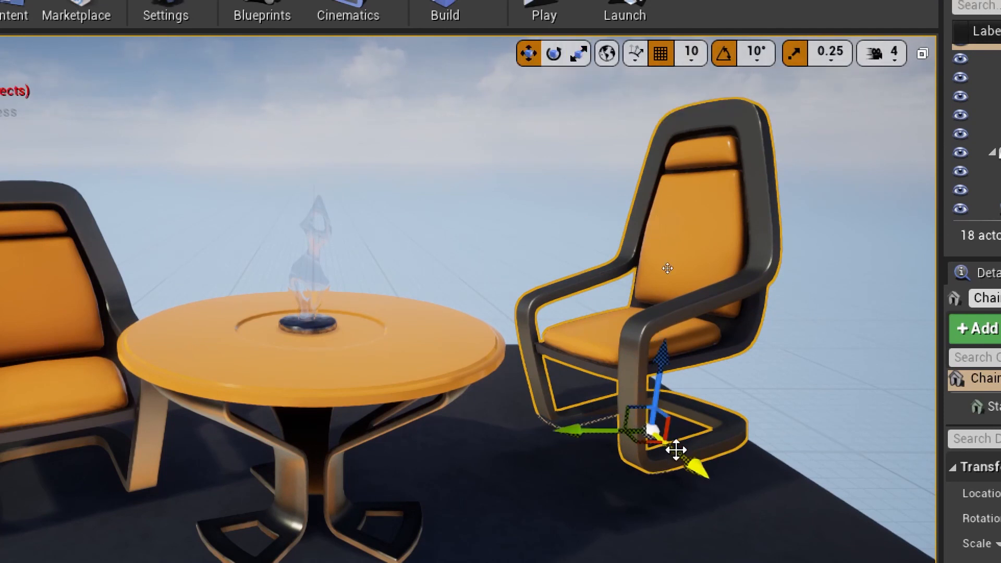
{"action": "left_click_drag", "start_coordinate": [675, 450], "coordinate": [762, 505]}
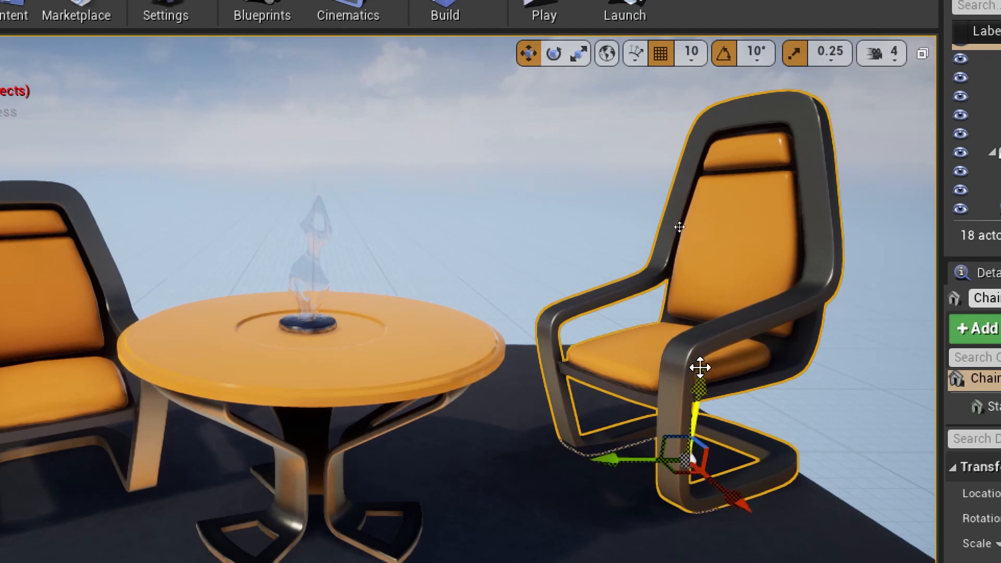
{"action": "left_click", "coordinate": [693, 54]}
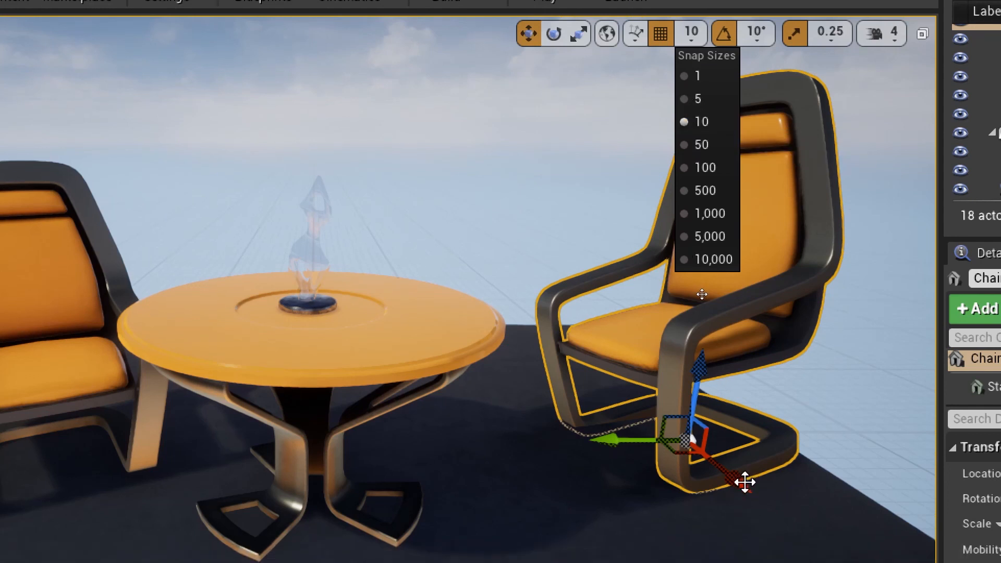
{"action": "left_click_drag", "start_coordinate": [745, 482], "coordinate": [708, 453]}
- Set the position grid snap size to 1 and move the selected chair back along the X axis
{"action": "left_click", "coordinate": [692, 141]}
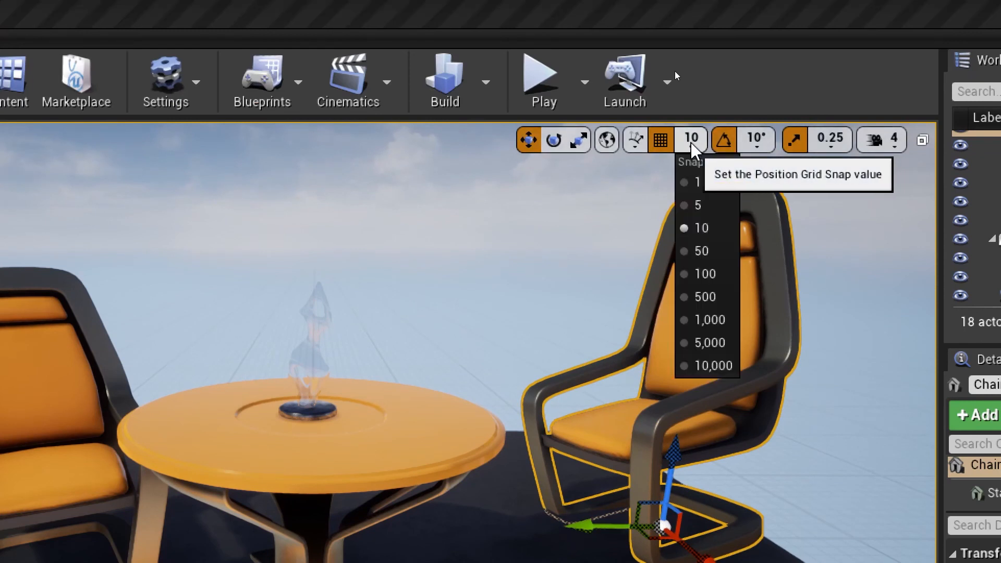
{"action": "left_click", "coordinate": [695, 182]}
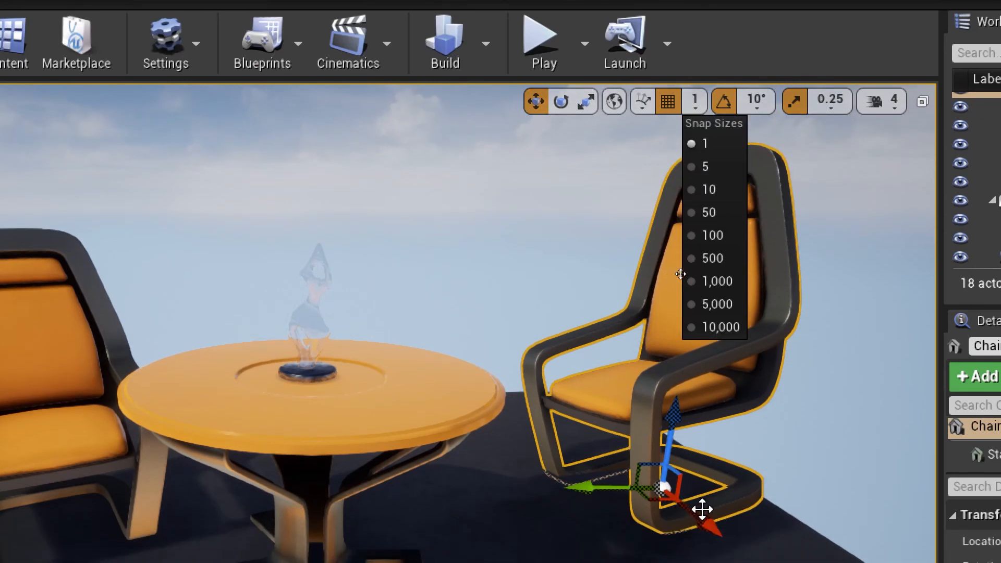
{"action": "left_click_drag", "start_coordinate": [706, 554], "coordinate": [670, 525]}
{"action": "left_click_drag", "start_coordinate": [670, 483], "coordinate": [661, 461]}
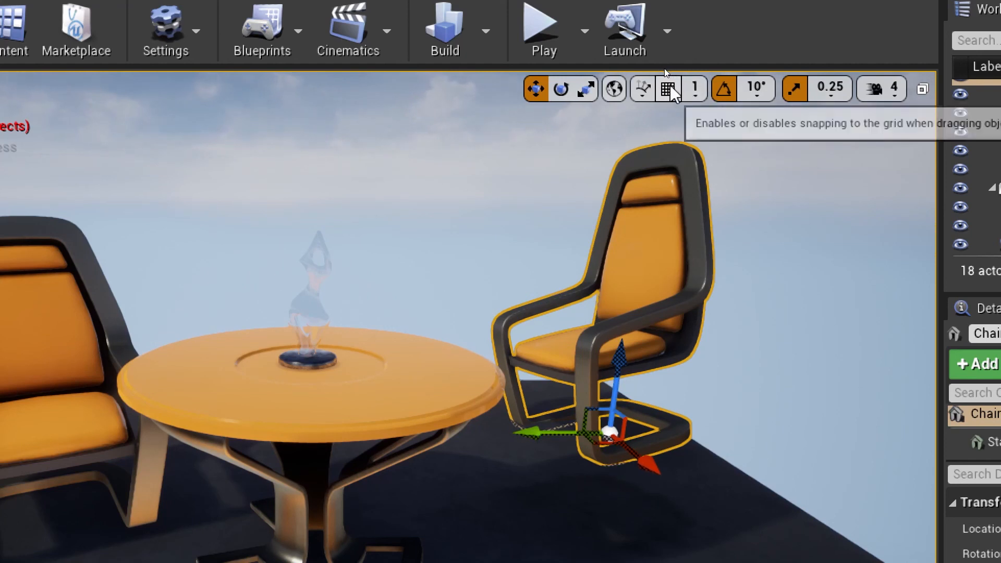
- Turn off position grid snapping and move the selected chair freely along its X and Y axes
{"action": "left_click_drag", "start_coordinate": [652, 472], "coordinate": [676, 471]}
{"action": "mouse_move", "coordinate": [552, 437]}
{"action": "left_mouse_down"}
{"action": "mouse_move", "coordinate": [652, 438]}
{"action": "mouse_move", "coordinate": [553, 438]}
{"action": "left_mouse_up"}
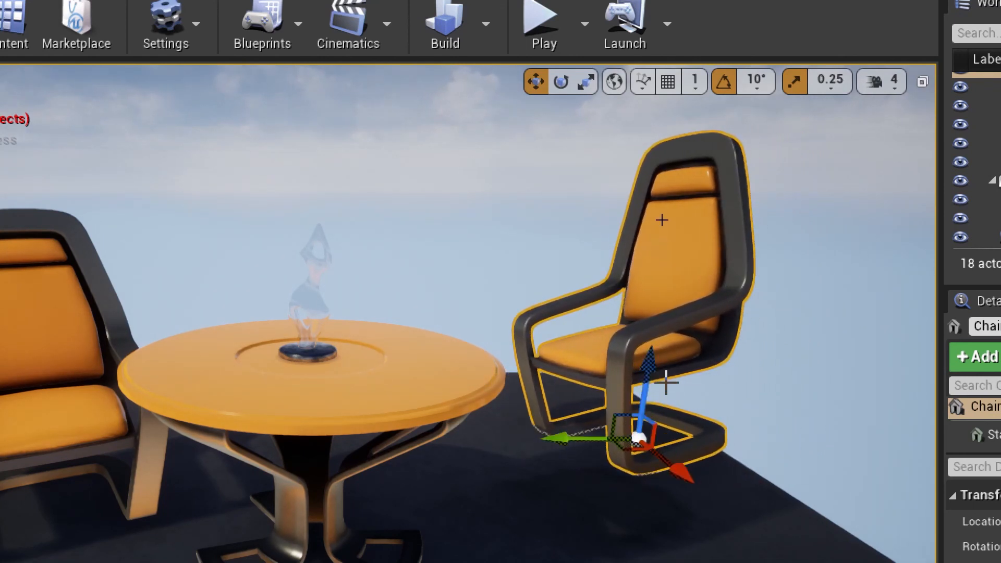